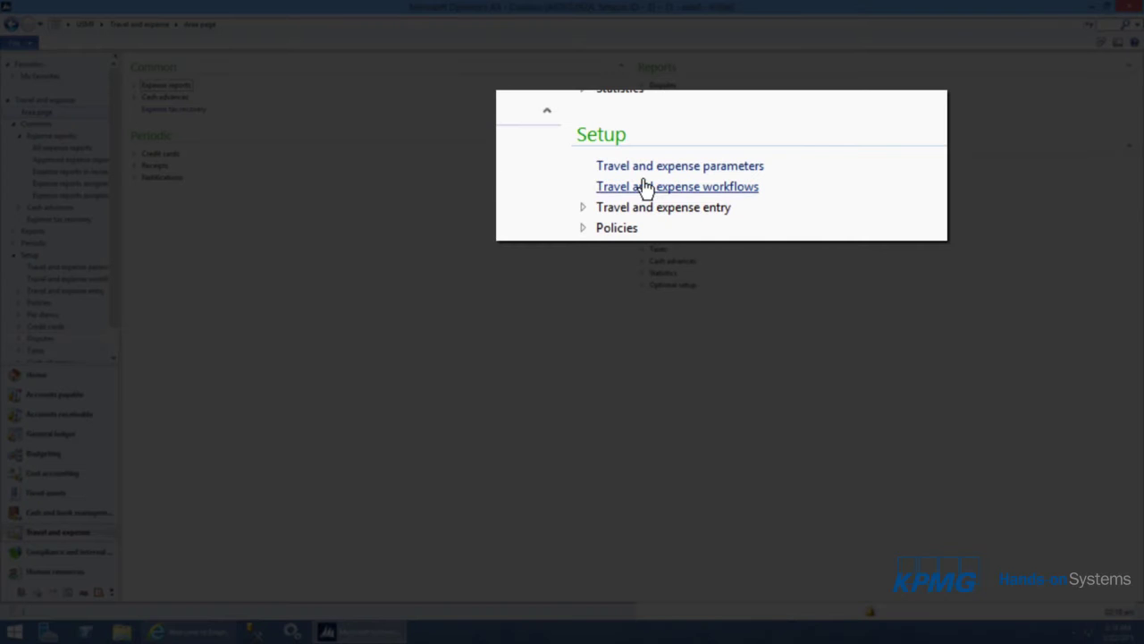
- Create a new Expense report workflow from the Travel and expense workflows list
left_click(677, 177)
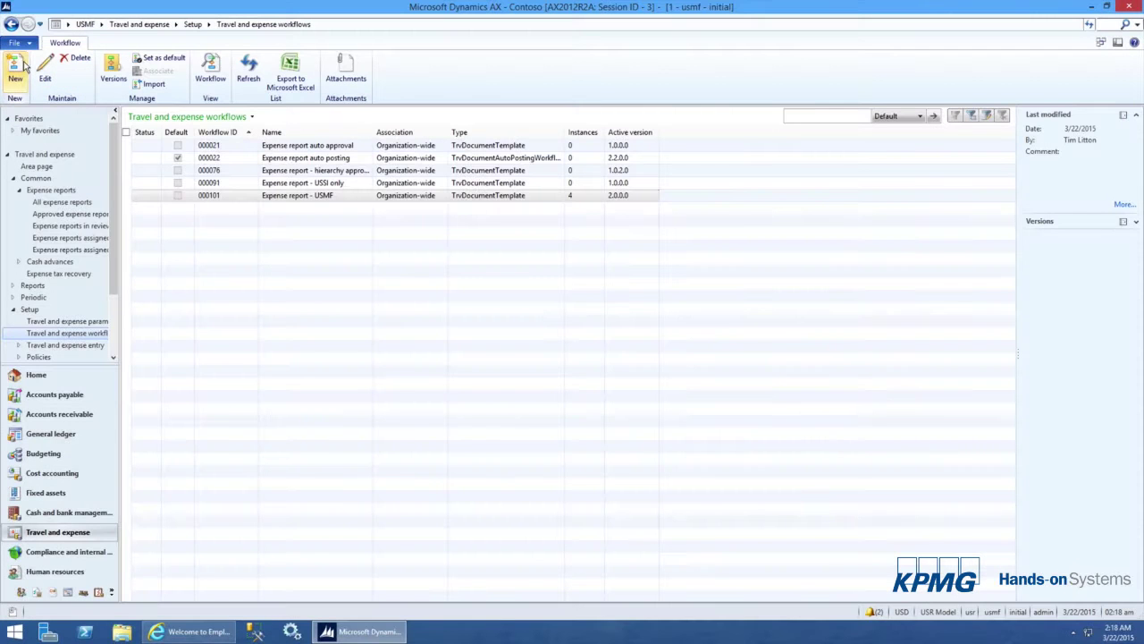
left_click(24, 64)
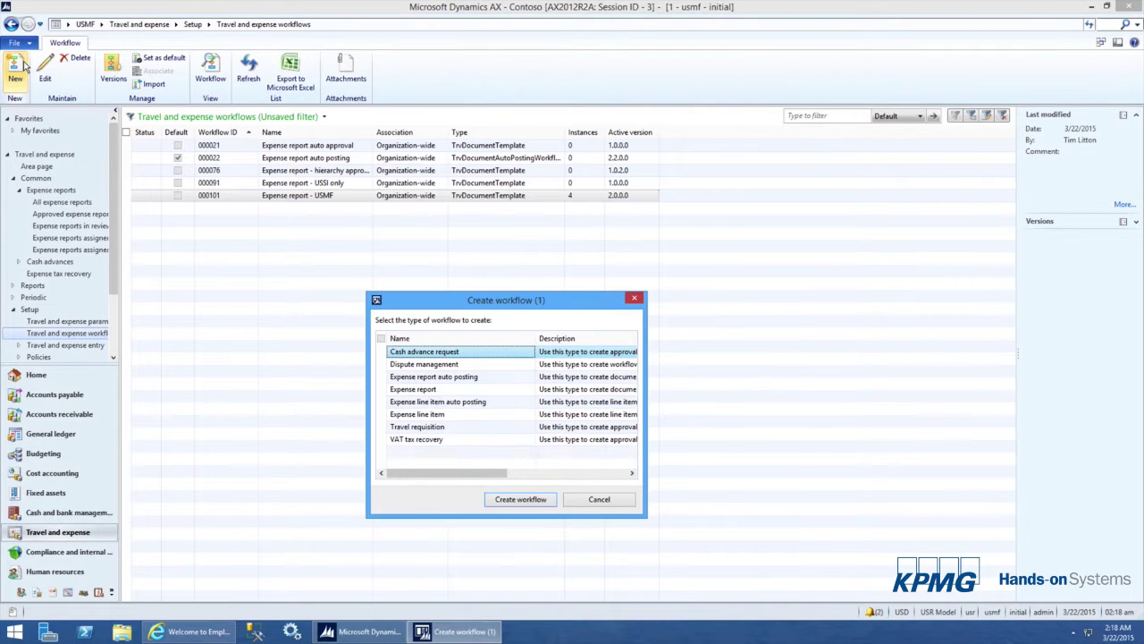
left_click(427, 390)
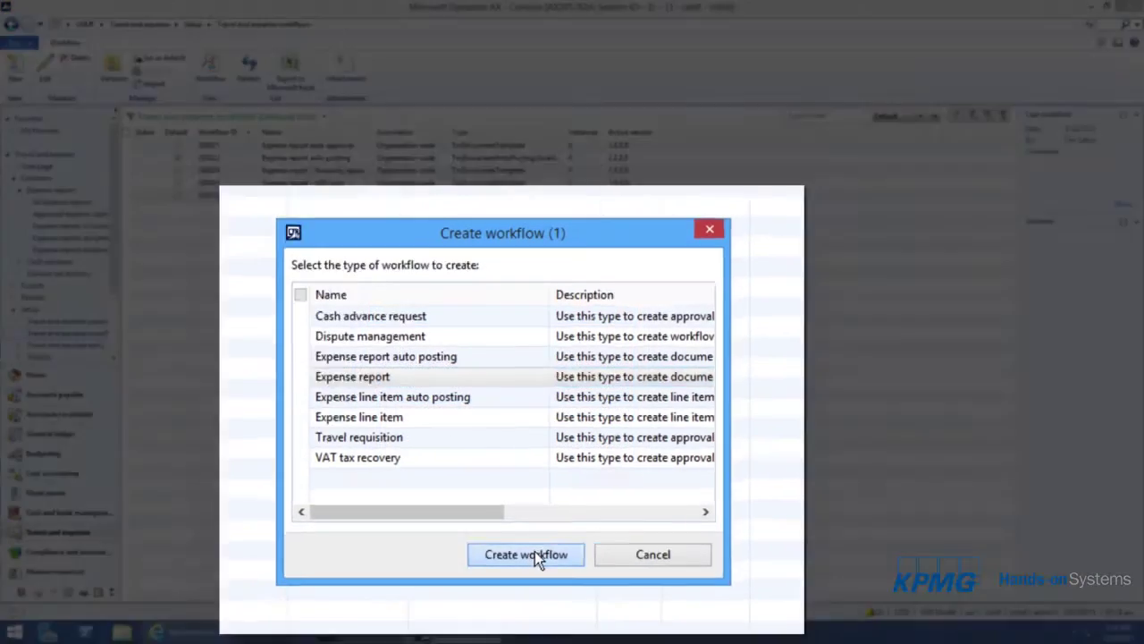
left_click(526, 500)
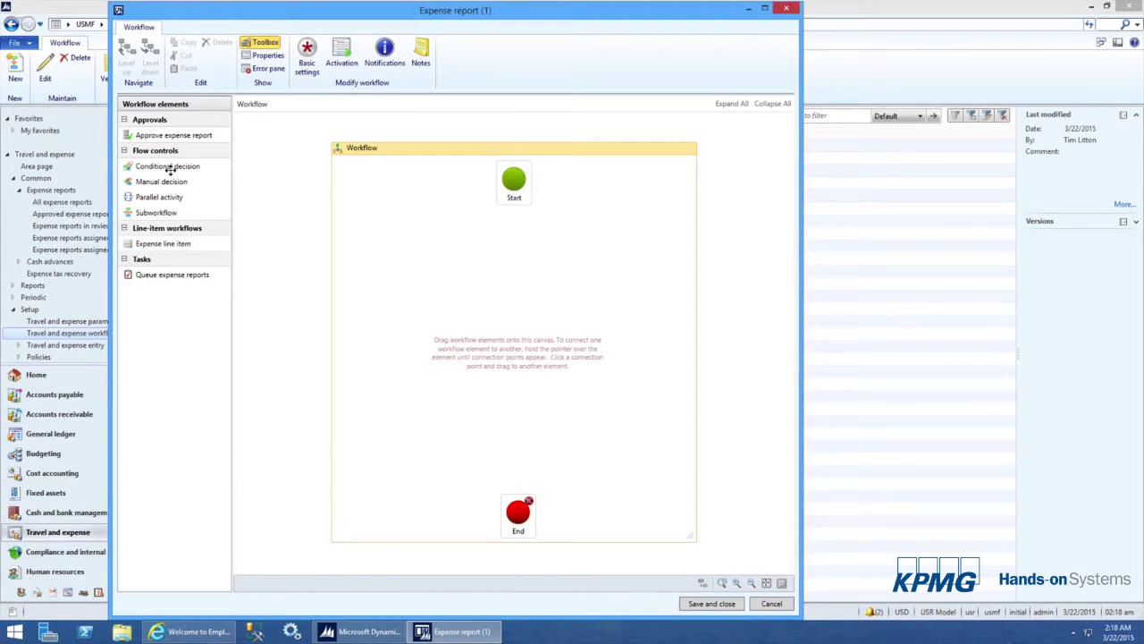
- Place a Conditional decision and an Approve expense report element on the canvas
left_click_drag(166, 166, 409, 302)
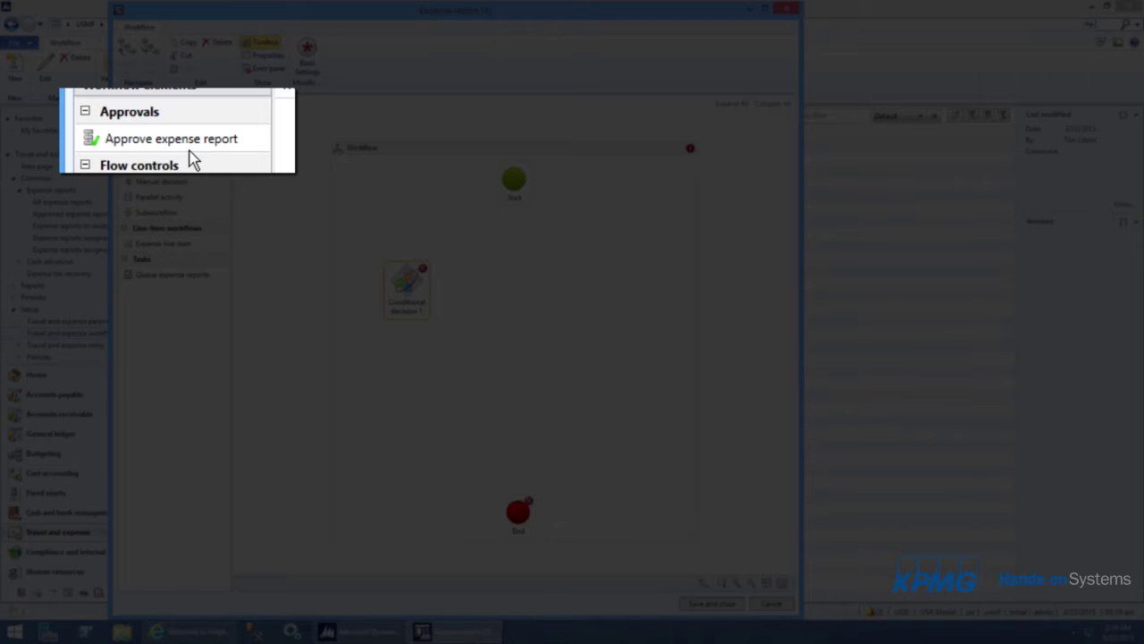
left_click_drag(179, 137, 572, 329)
mouse_move(414, 301)
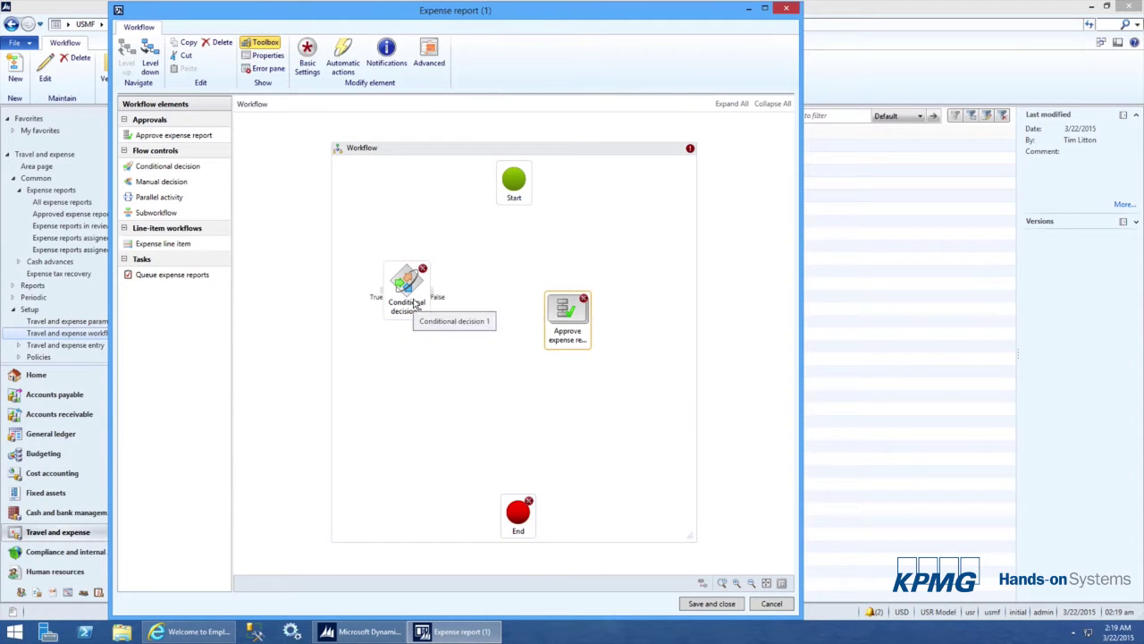
- Rearrange the approval step and decision, then connect Start to the conditional decision
left_click_drag(554, 307, 409, 333)
left_click_drag(407, 284, 604, 286)
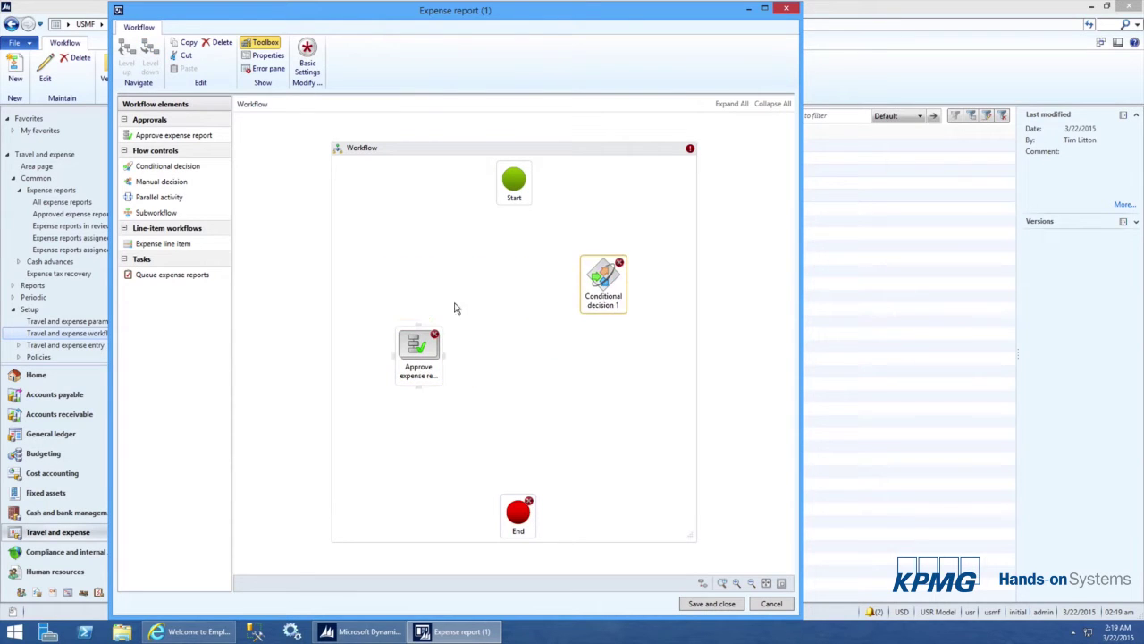
mouse_move(520, 207)
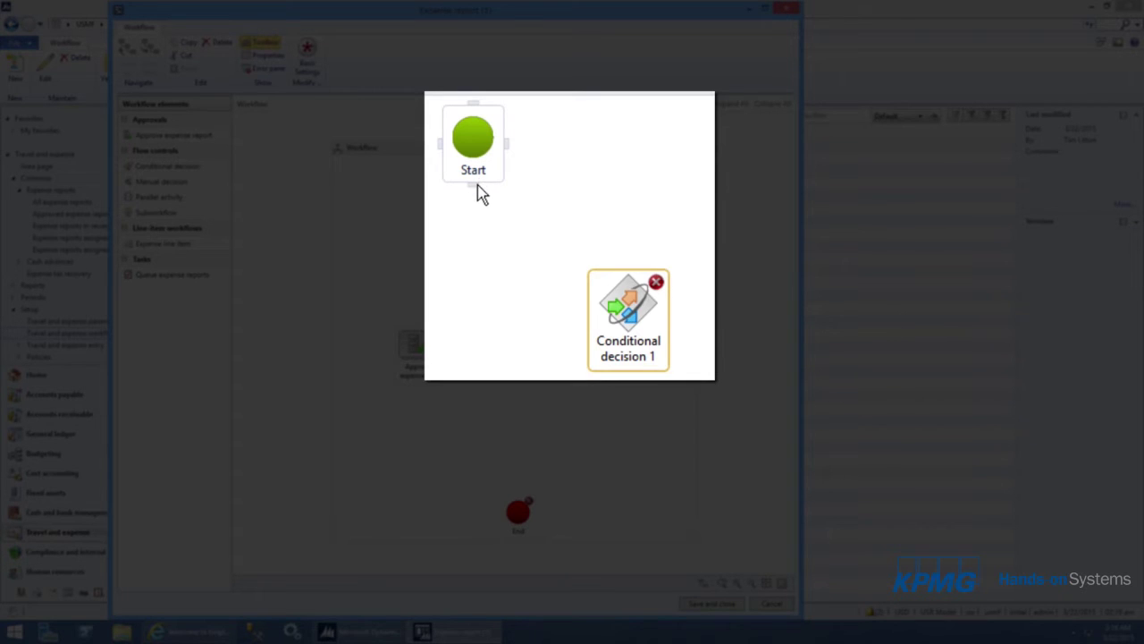
left_click_drag(480, 189, 628, 268)
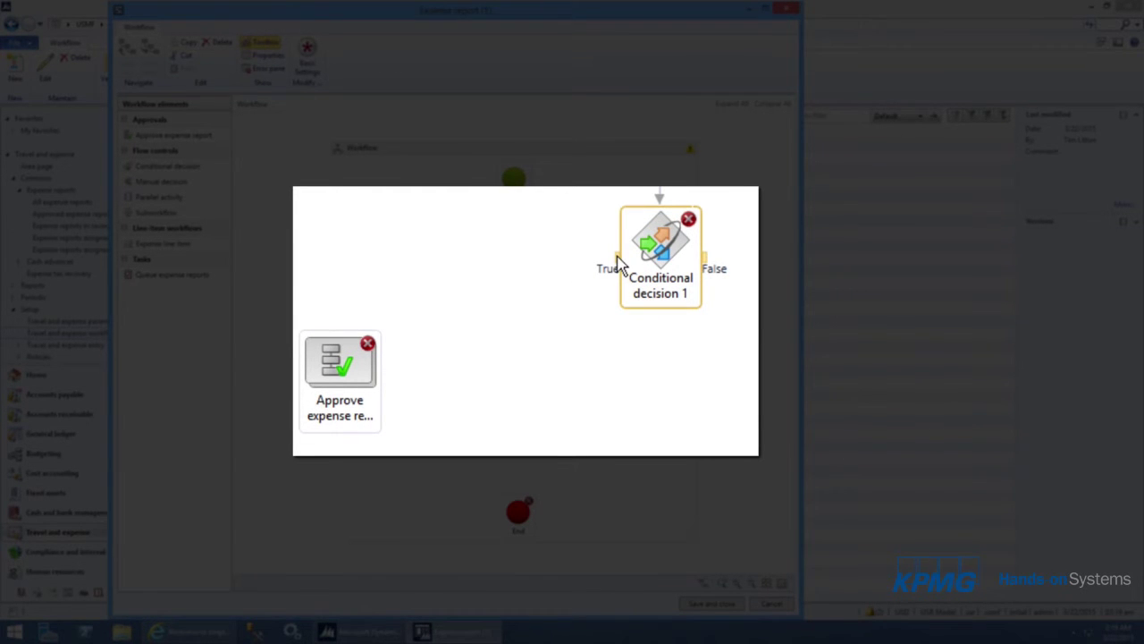
- Route True to the approval step, False to End, and the approval step to End
left_click_drag(616, 263, 349, 340)
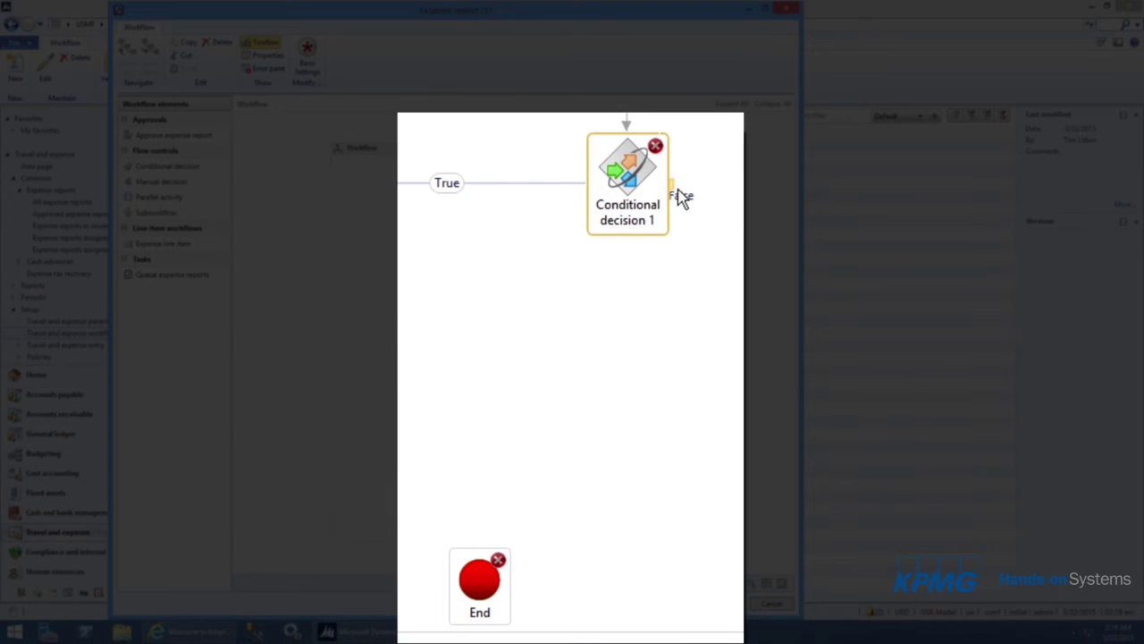
mouse_move(674, 188)
left_mouse_down()
mouse_move(626, 302)
mouse_move(476, 554)
left_mouse_up()
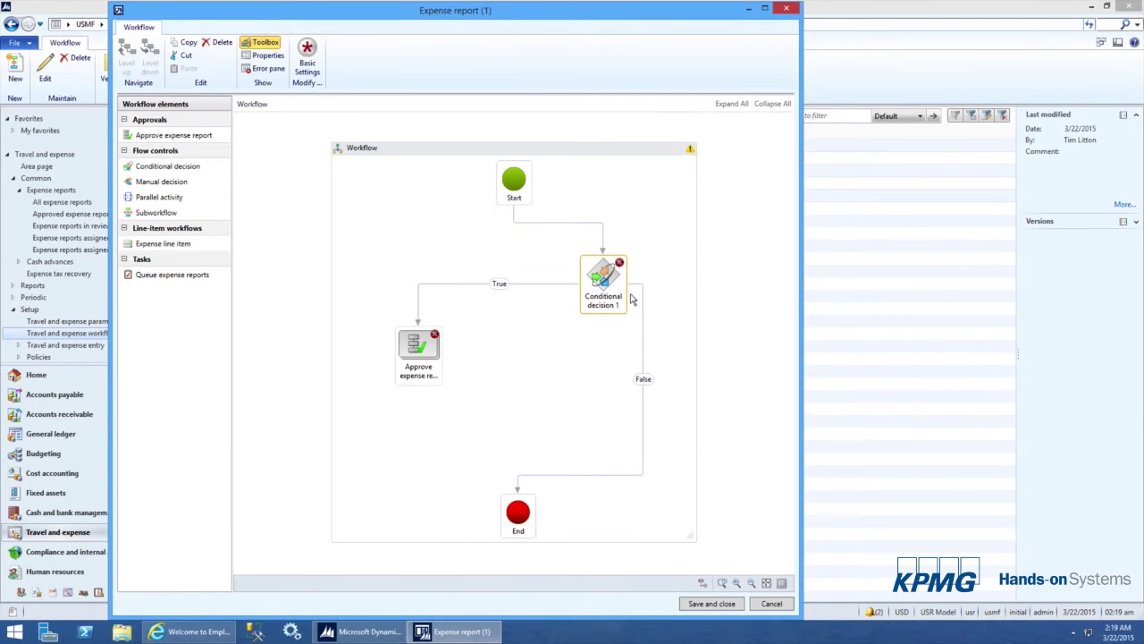
left_click(597, 299)
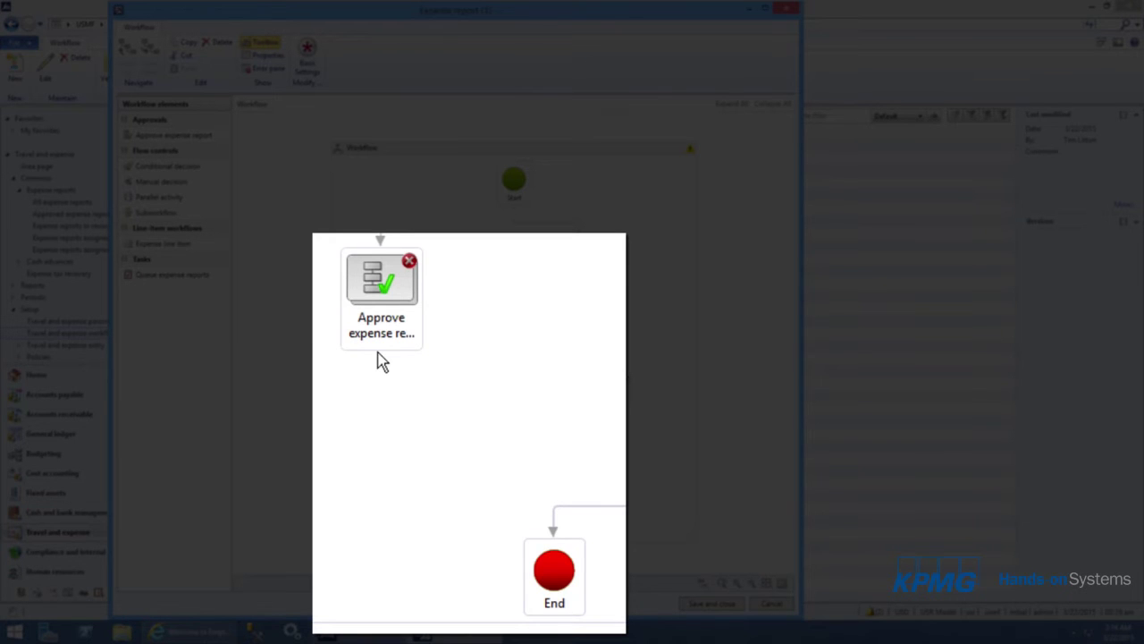
left_click_drag(382, 358, 518, 498)
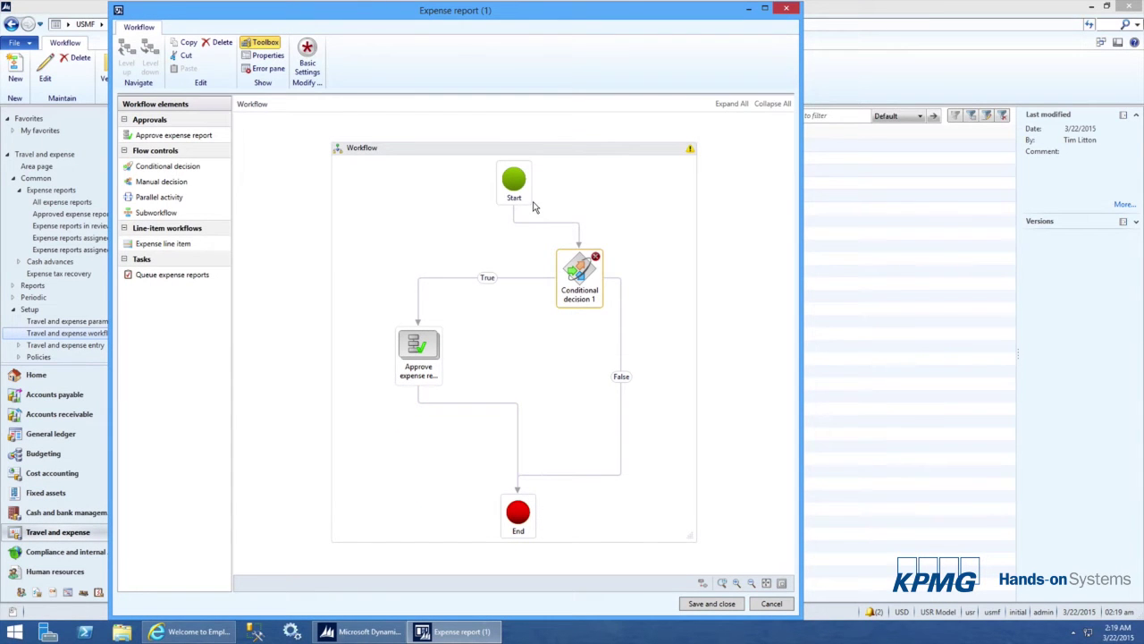
- Rename Conditional decision 1 to 'Expenses > $200' in its properties
left_click_drag(571, 282, 519, 283)
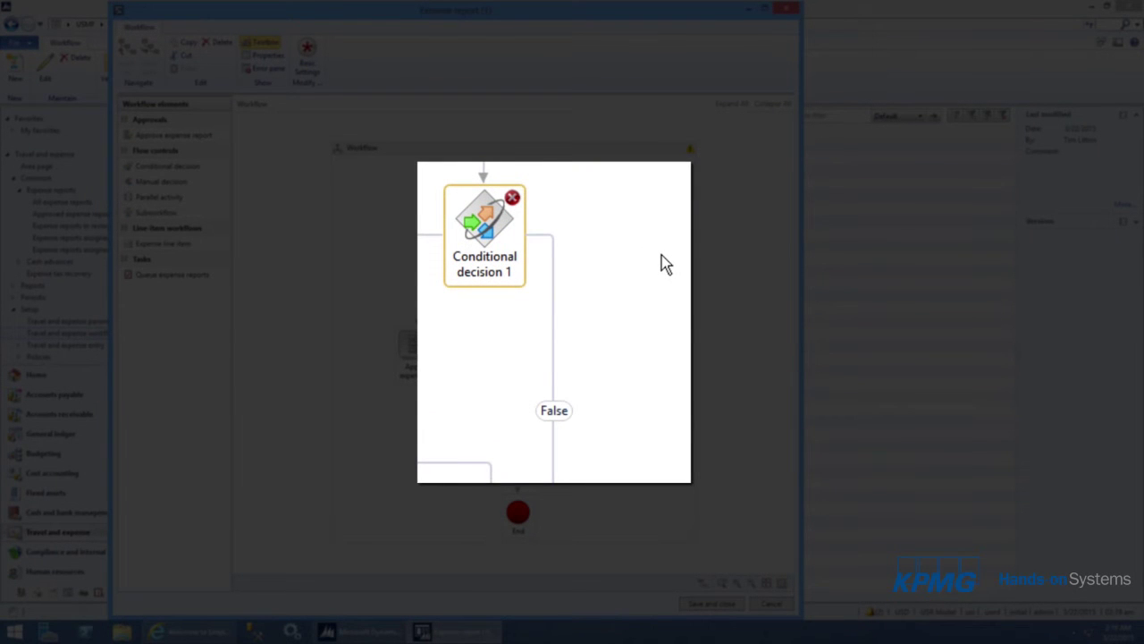
right_click(513, 264)
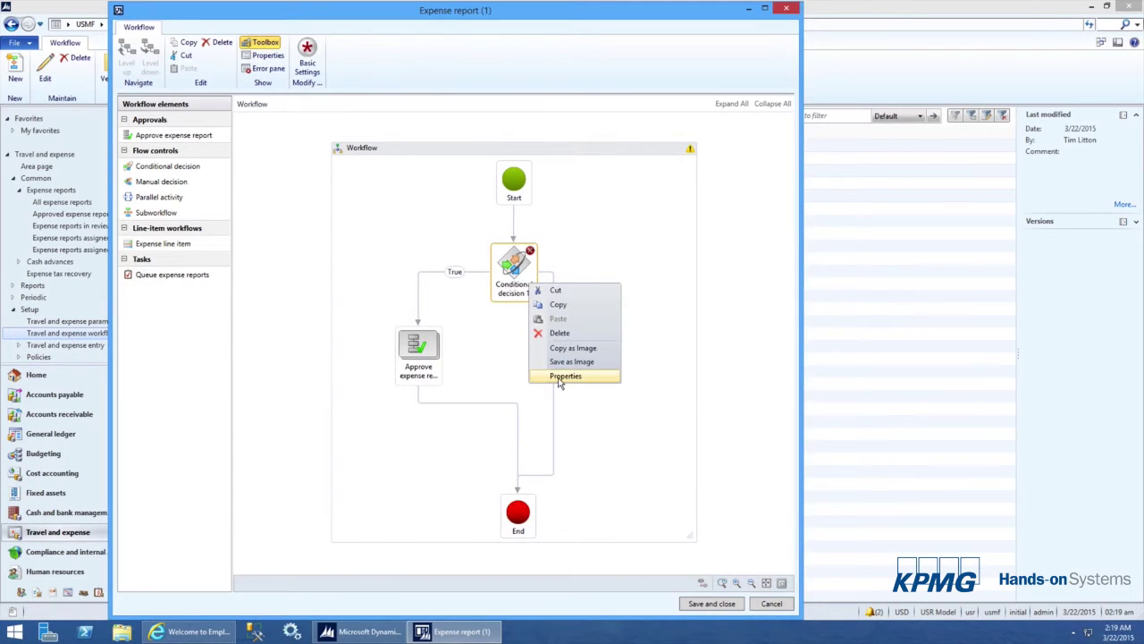
left_click(560, 416)
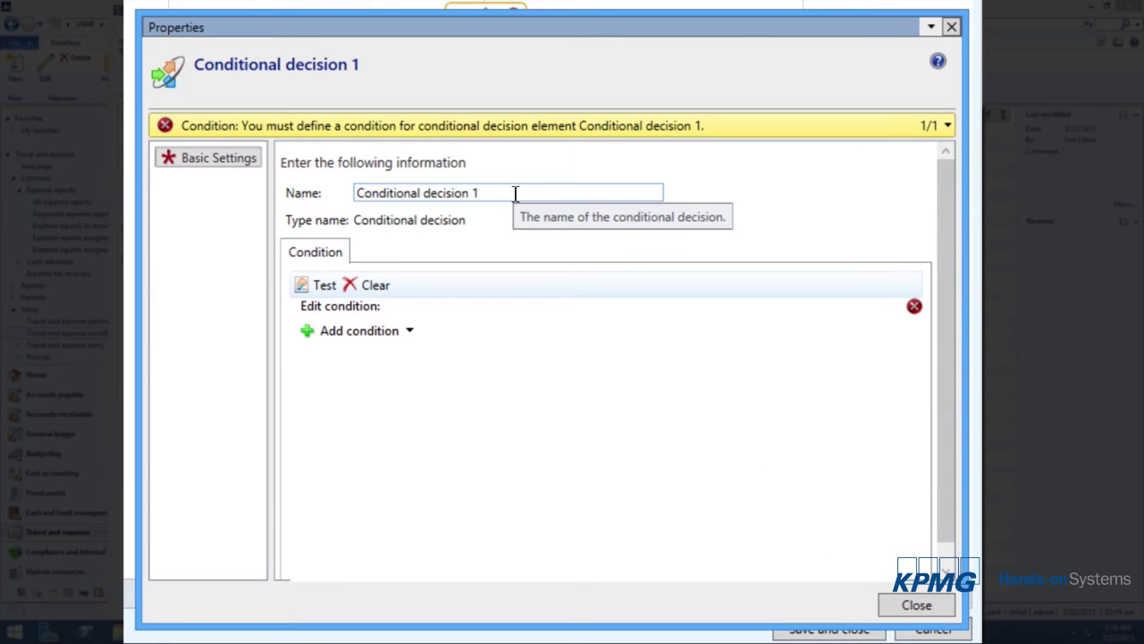
left_click_drag(531, 351, 395, 356)
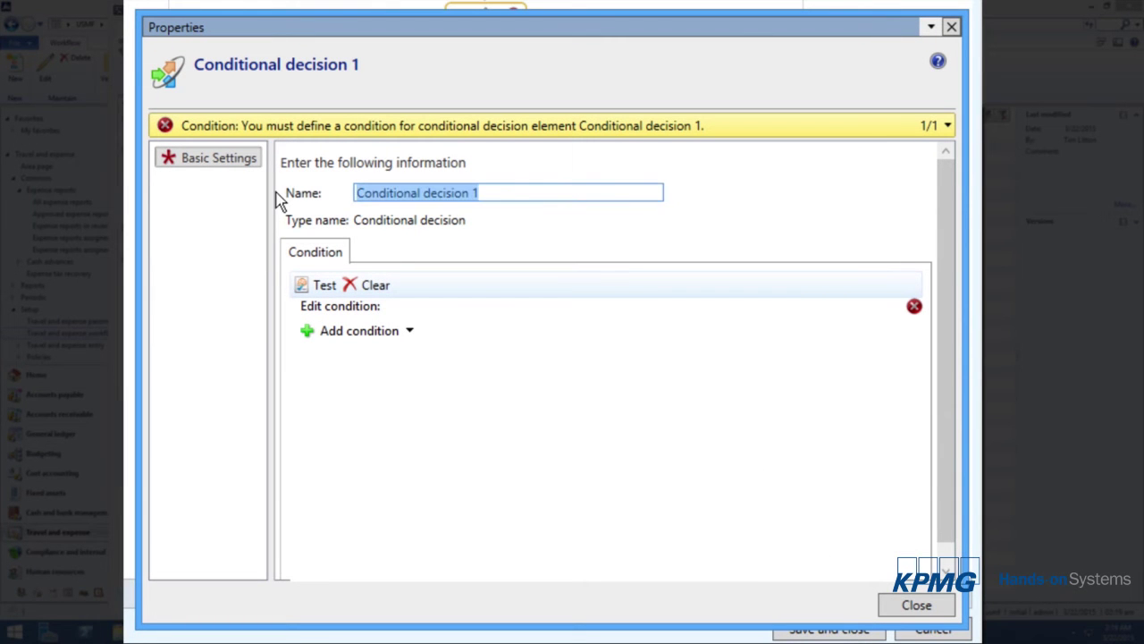
type("Expenses ")
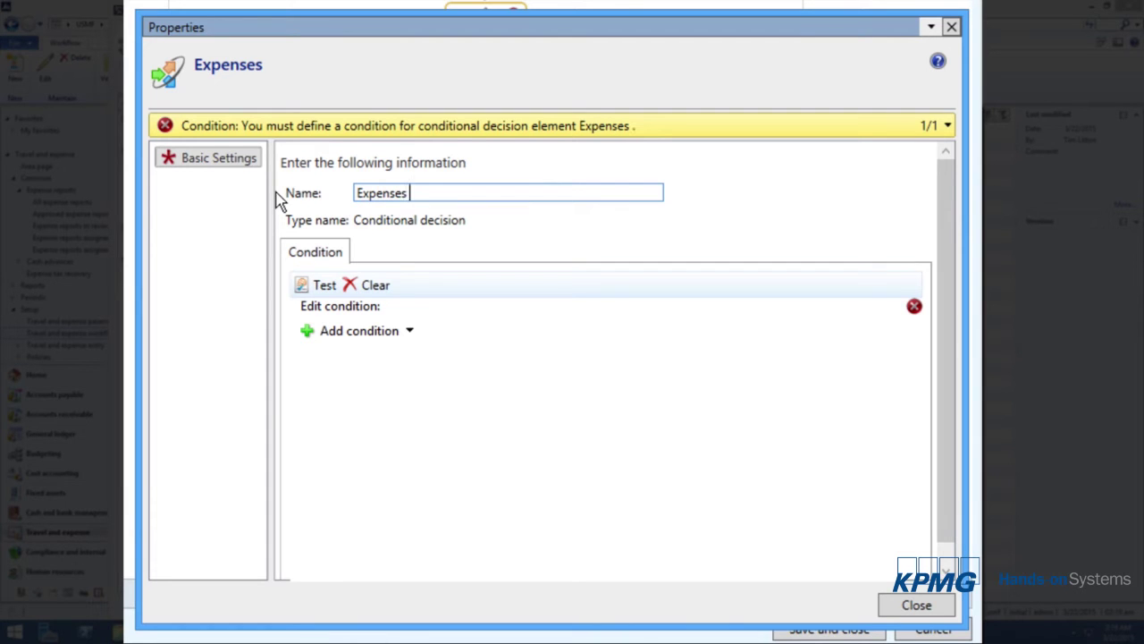
type("> $200")
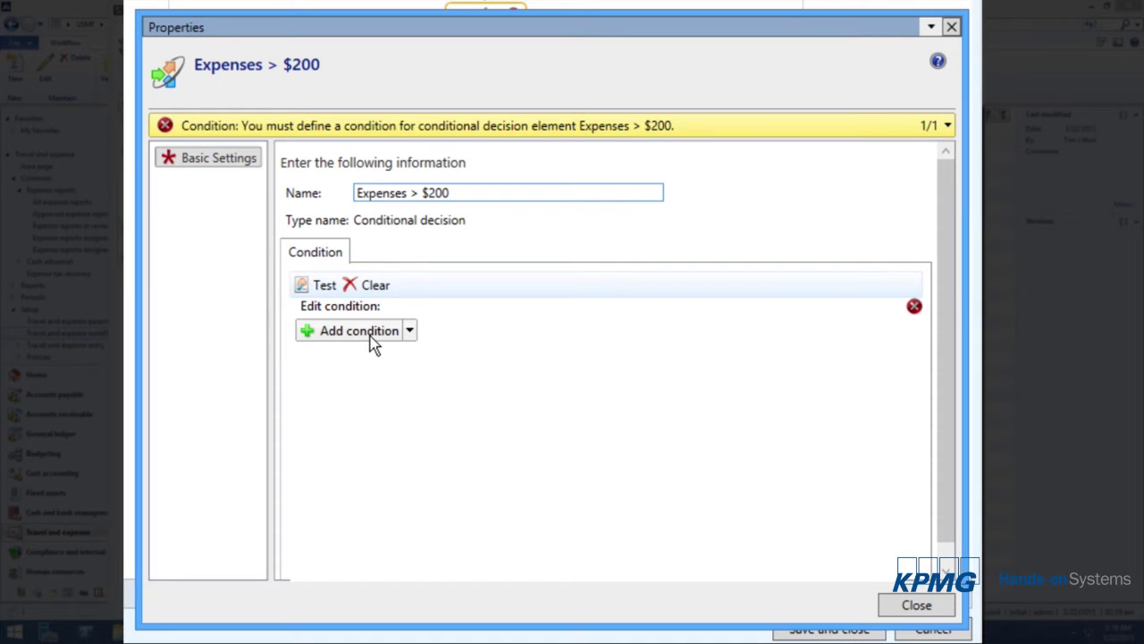
- Add a condition testing whether the total expense report amount is greater than a value
left_click(370, 336)
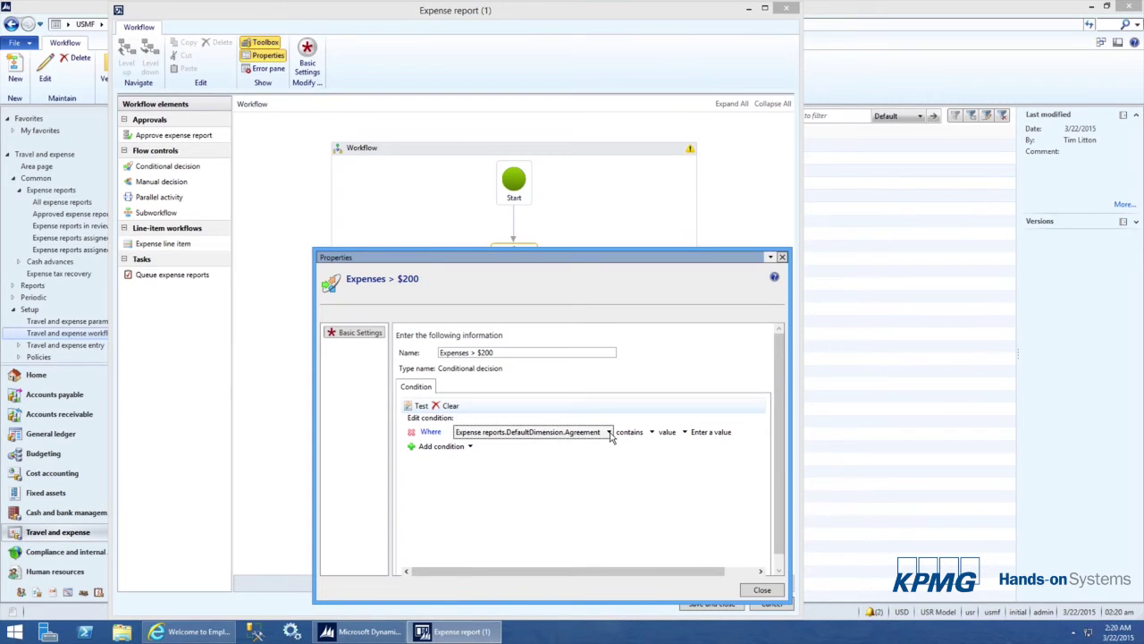
left_click(650, 331)
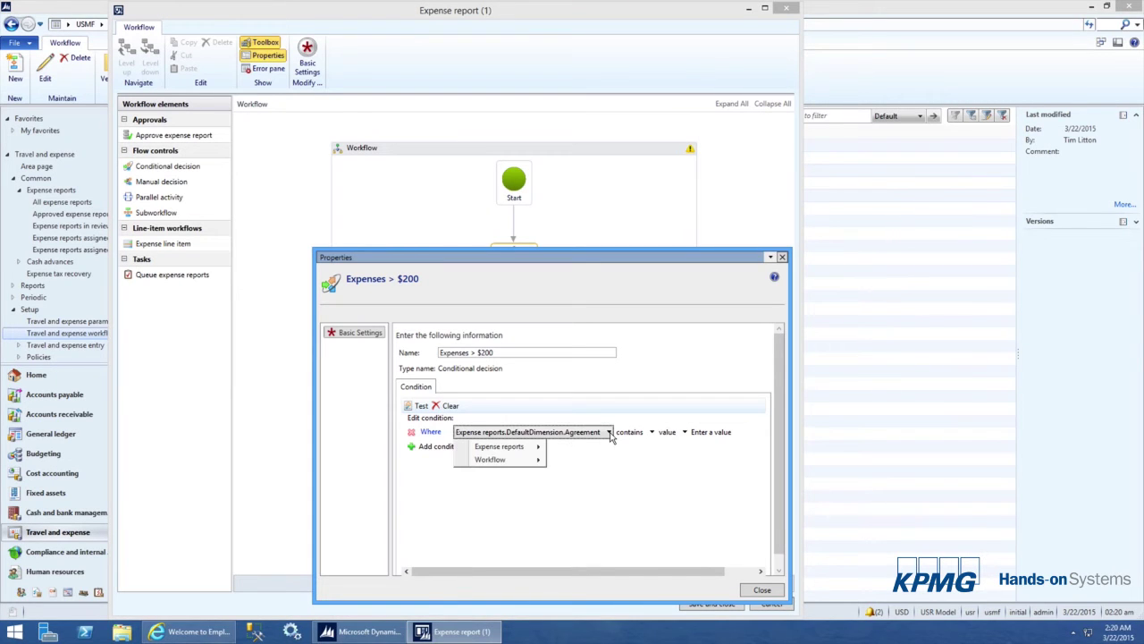
mouse_move(530, 449)
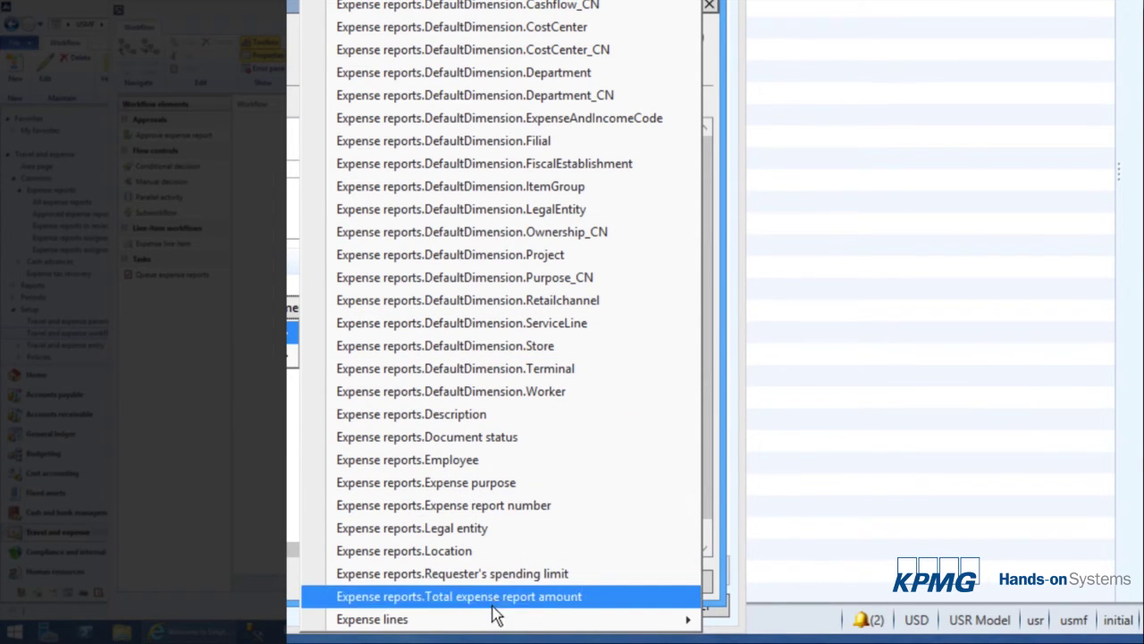
mouse_move(495, 621)
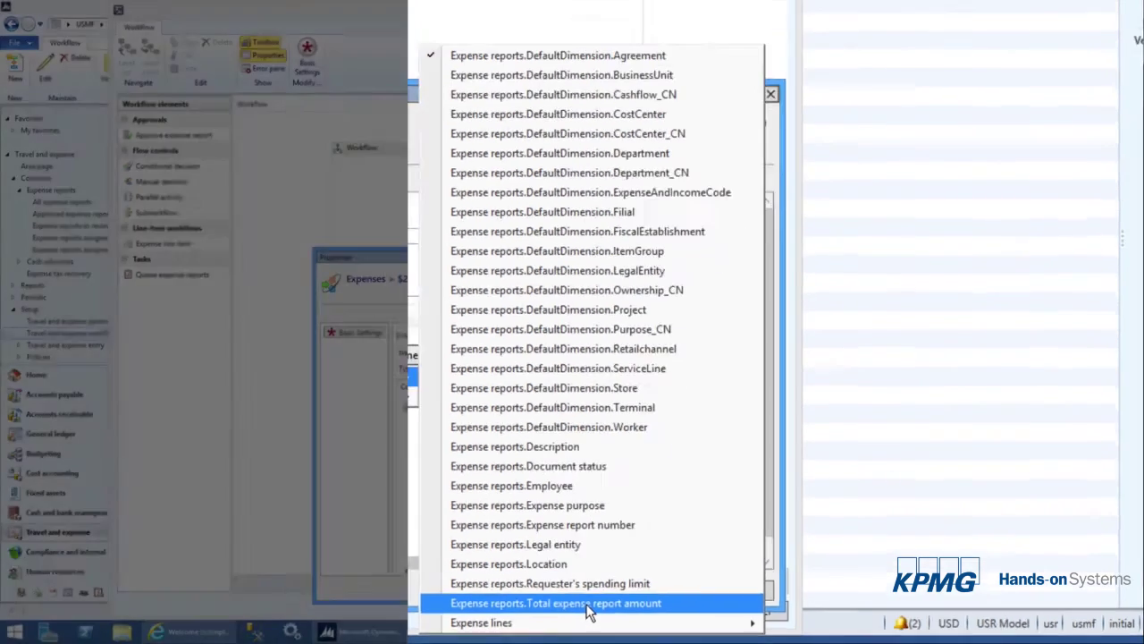
left_click(496, 599)
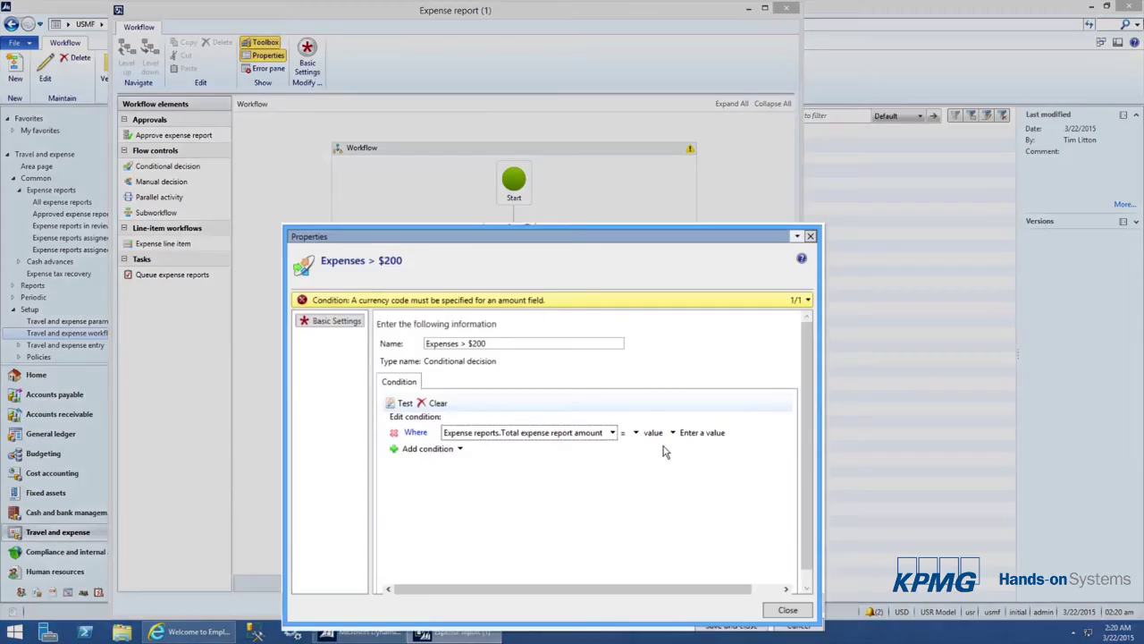
left_click(636, 433)
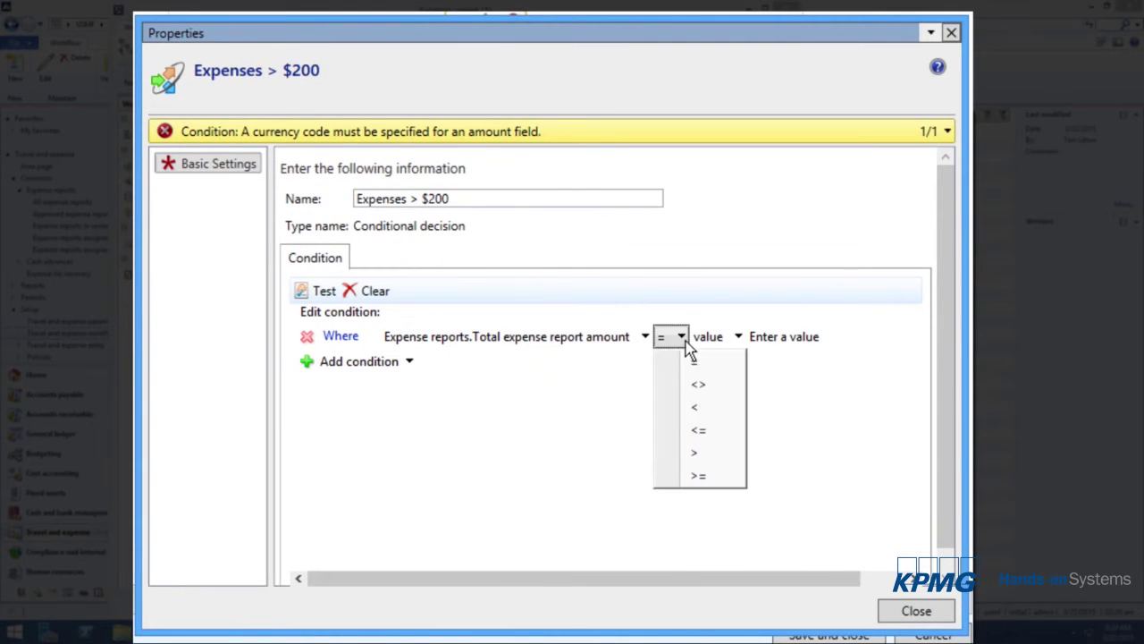
left_click(698, 452)
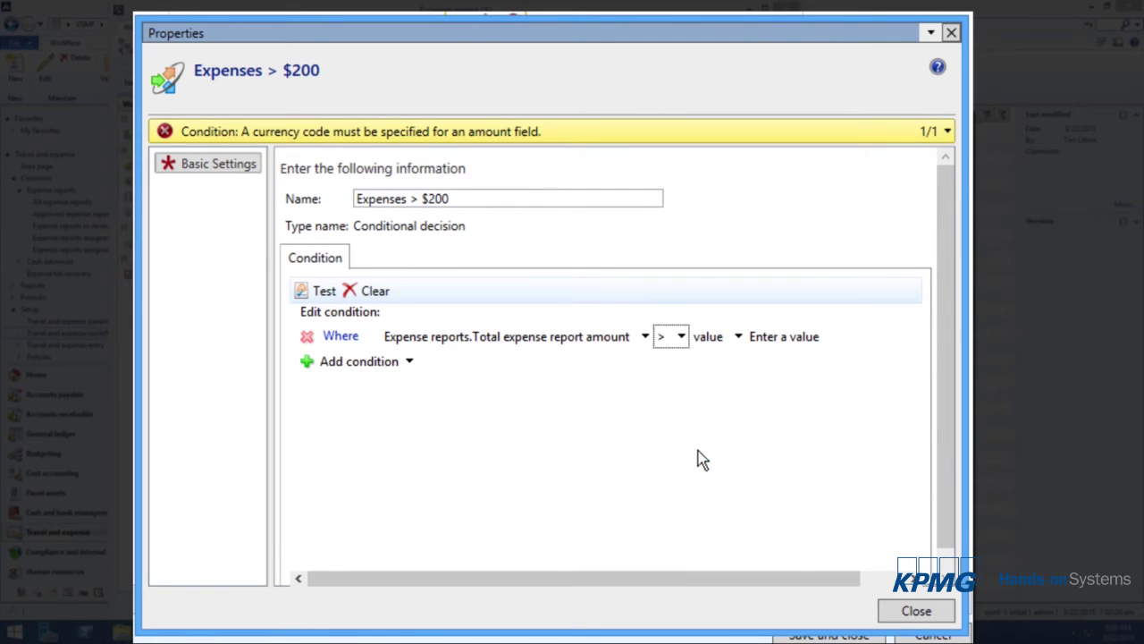
- Set the comparison value to 200 in USD currency and close the decision's properties
left_click(793, 338)
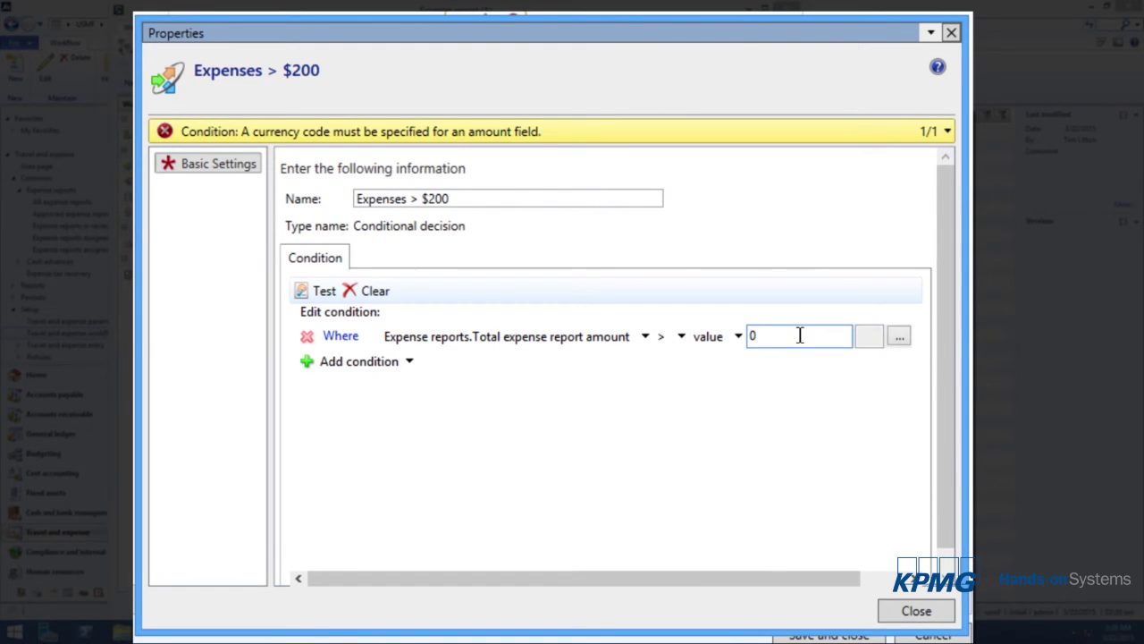
type("200")
left_click(898, 337)
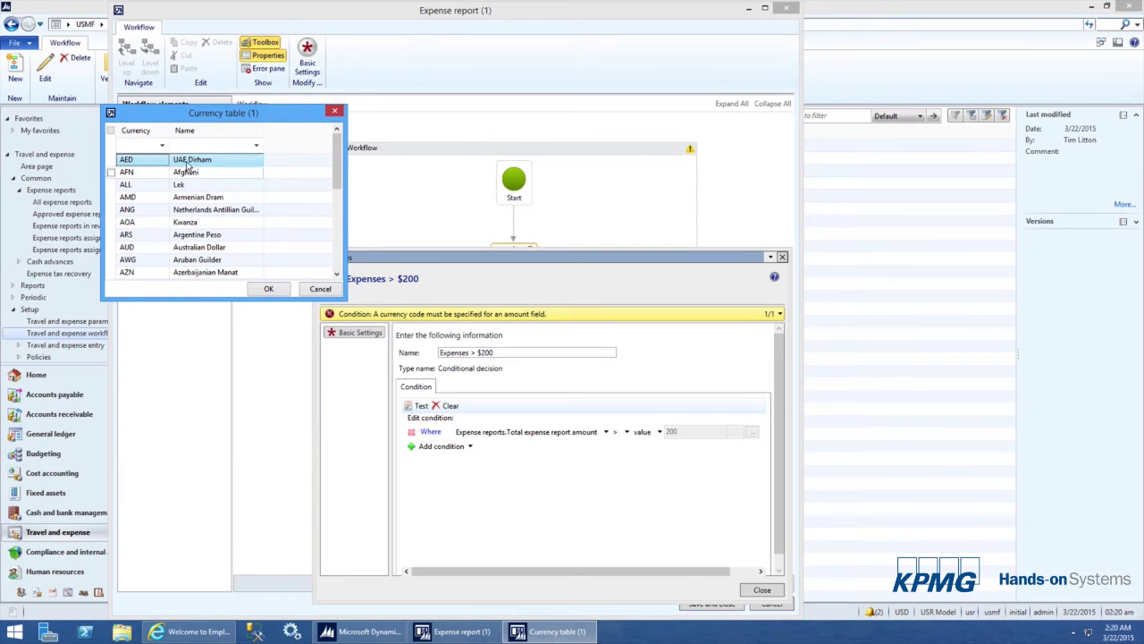
type("USD")
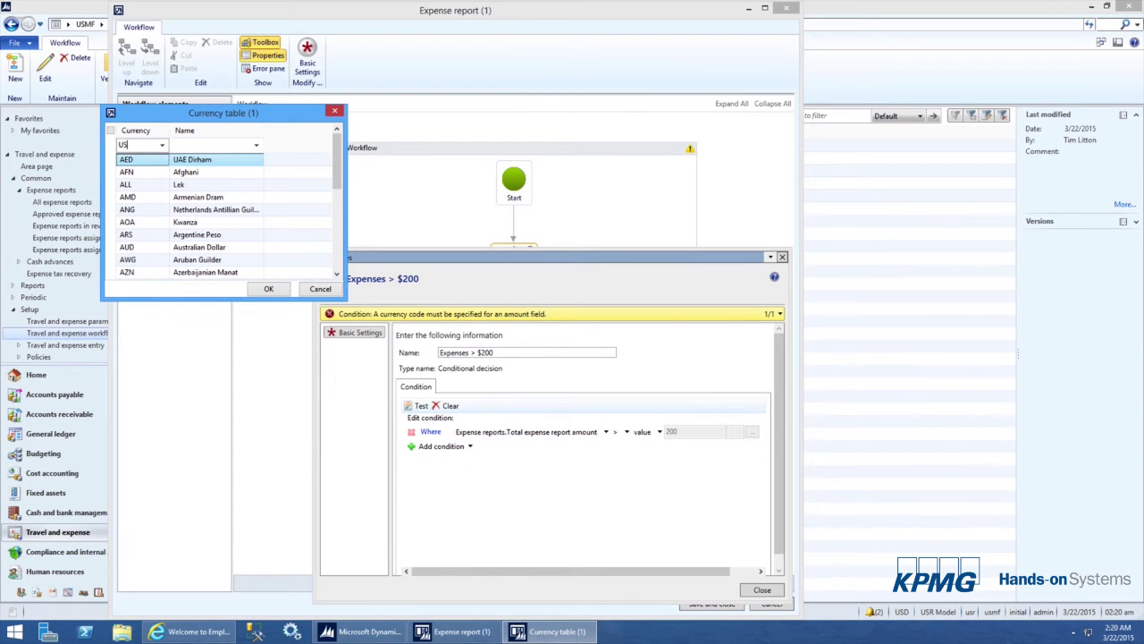
double_click(137, 161)
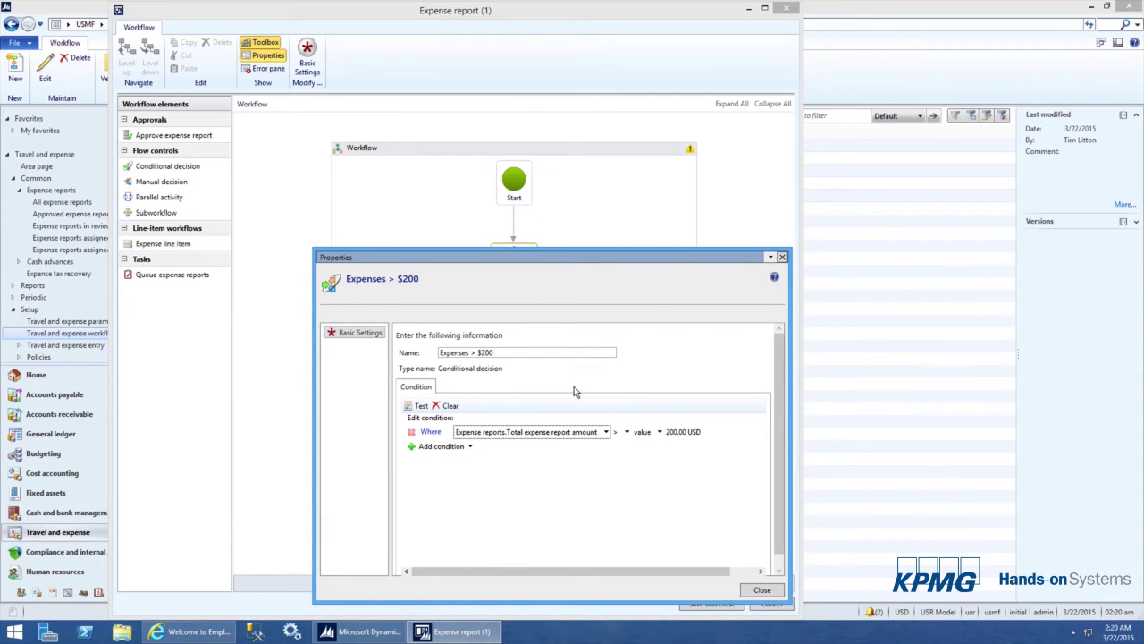
left_click(762, 590)
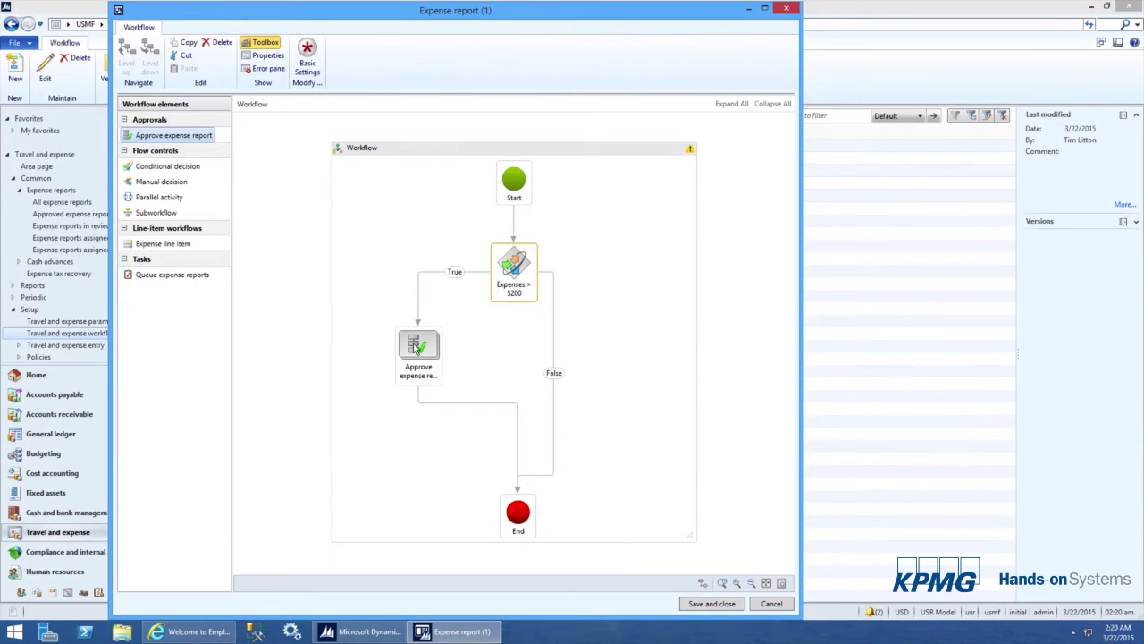
- Drill into Approve expense report 1 and select its Step 1 node
double_click(416, 348)
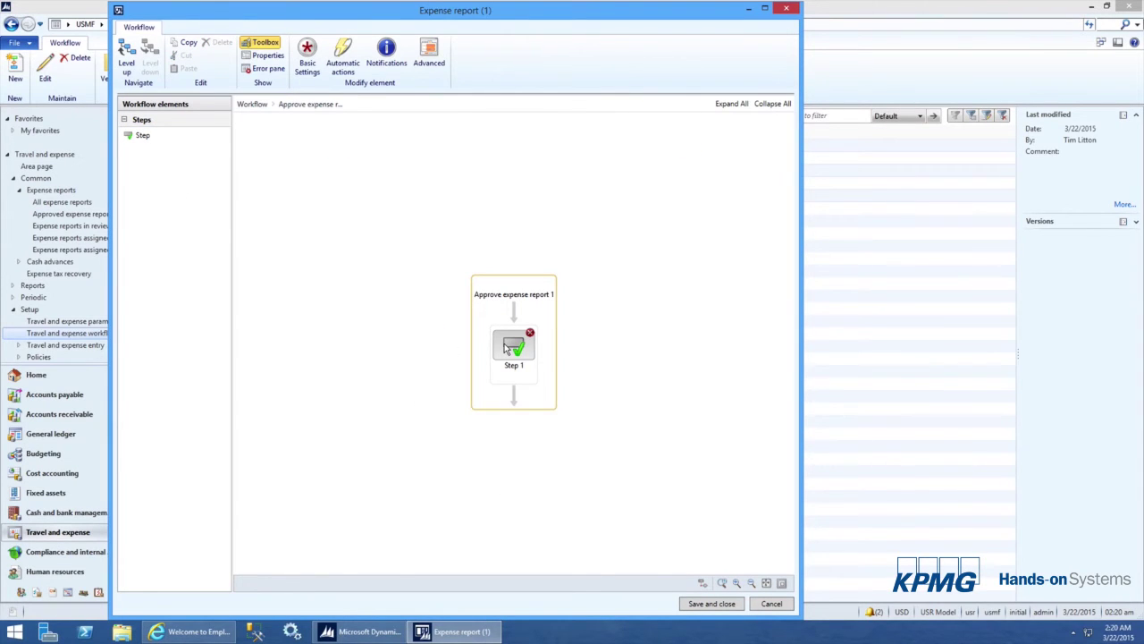
left_click(505, 343)
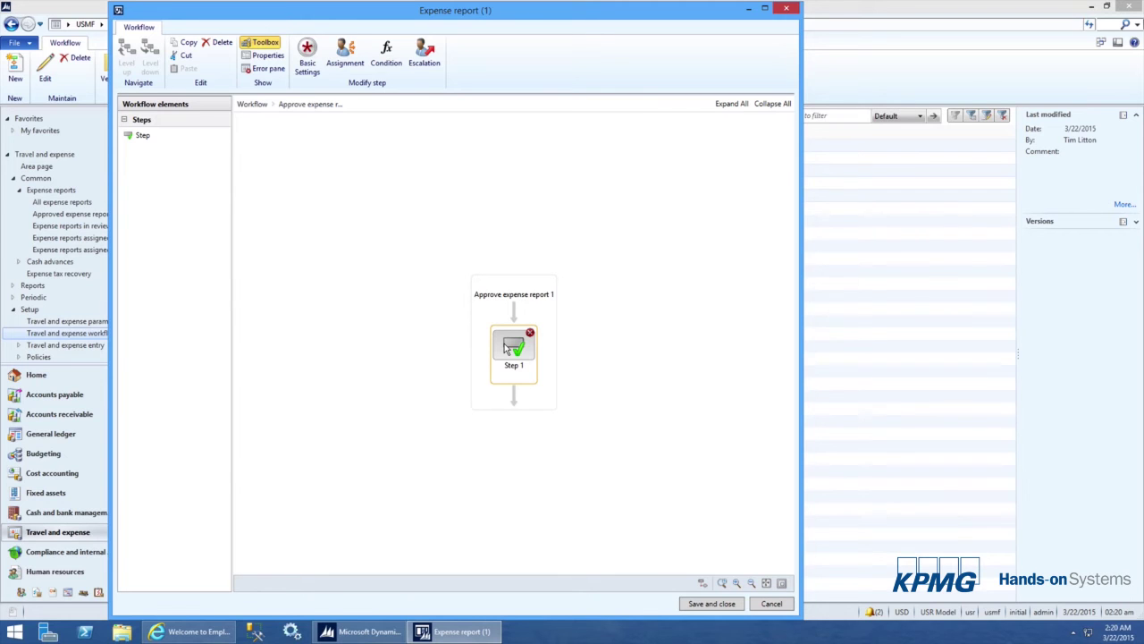
- Name Step 1 'Approve', subject 'Expense greater than $200', instructions 'Please review and approve the expense report'
right_click(504, 344)
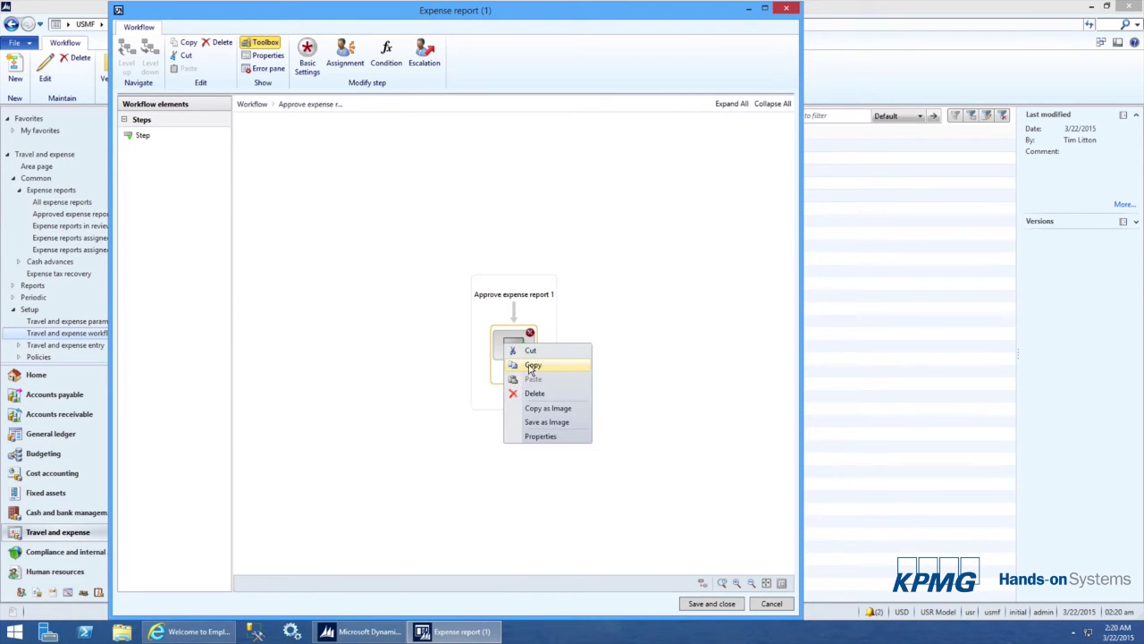
left_click(542, 436)
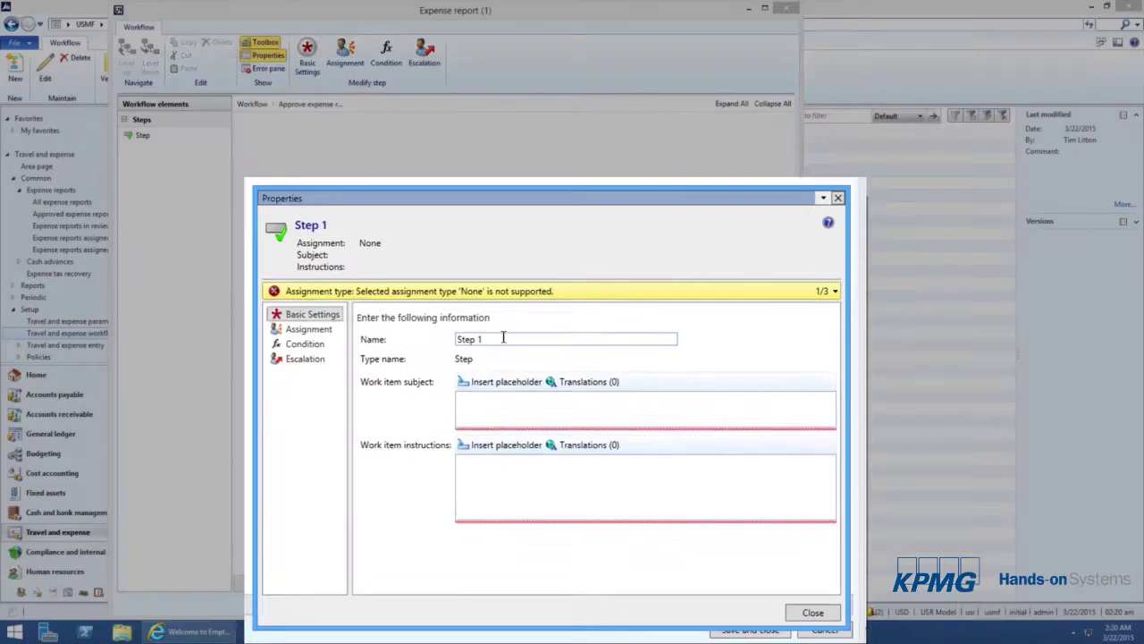
left_click_drag(516, 370, 469, 369)
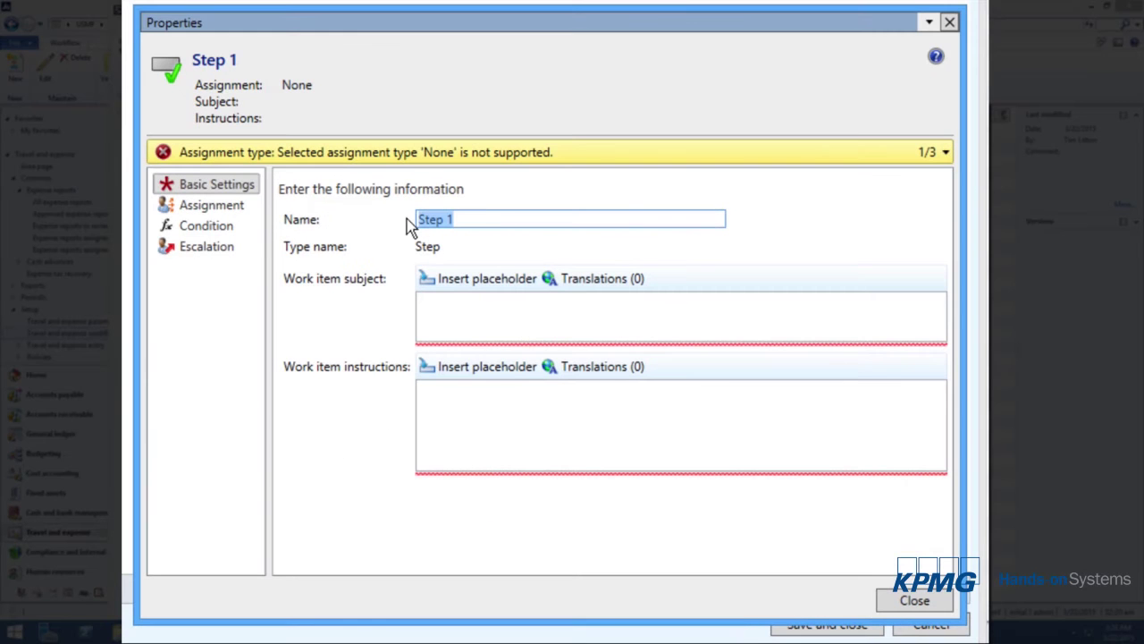
type("Approve")
key("Tab")
type("Ex")
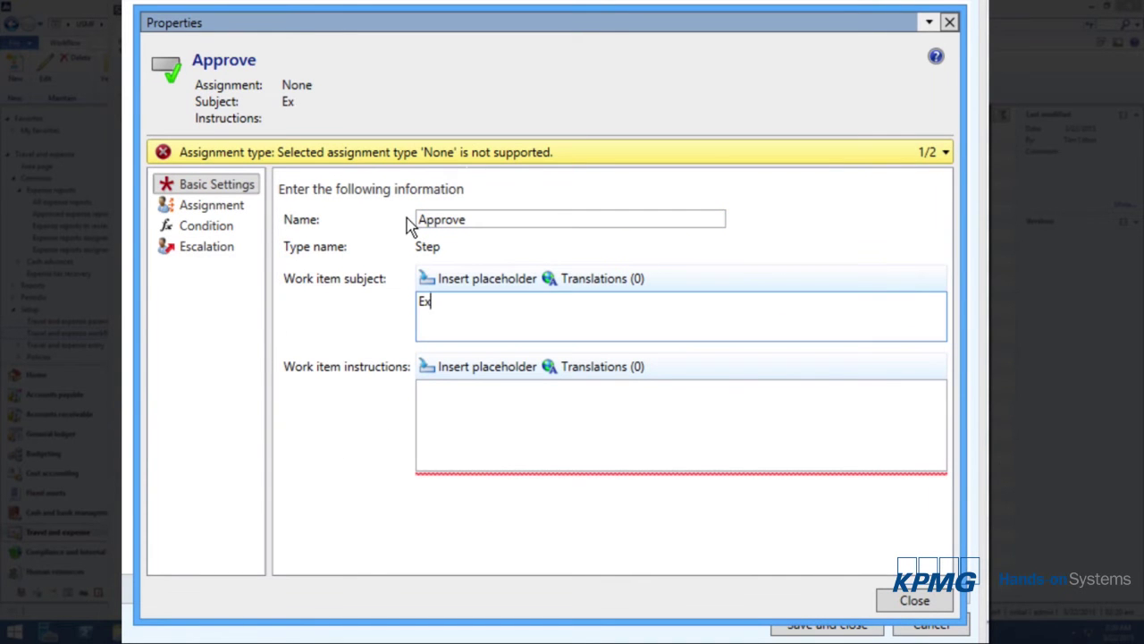
type("pense greater than $")
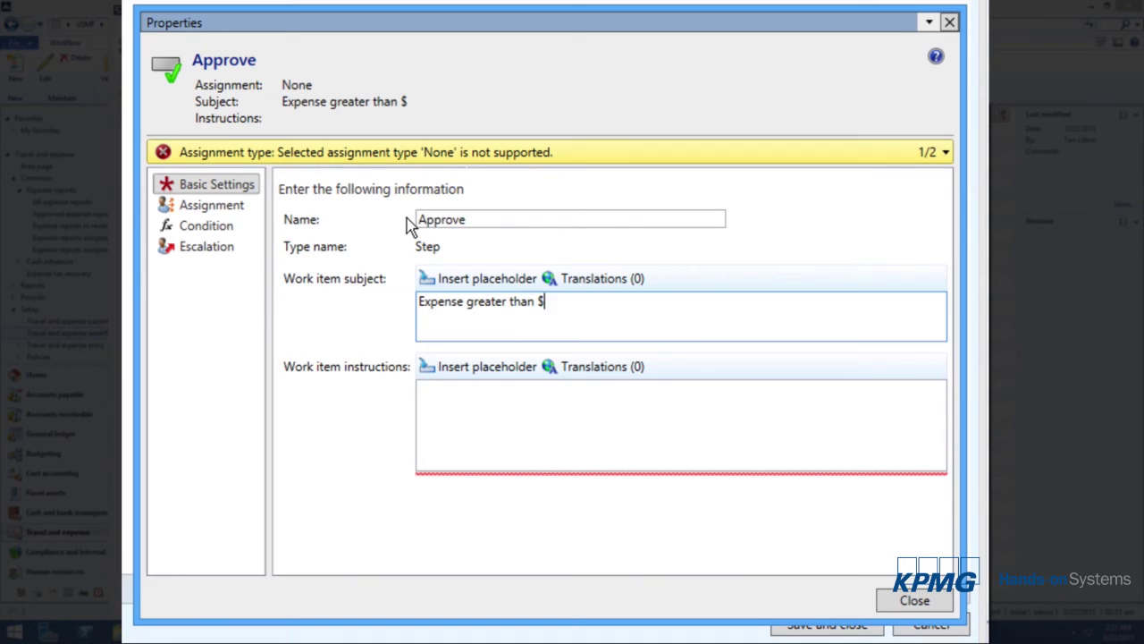
type("200")
key("Tab")
key("Tab")
key("Tab")
type("Please review and approve teh")
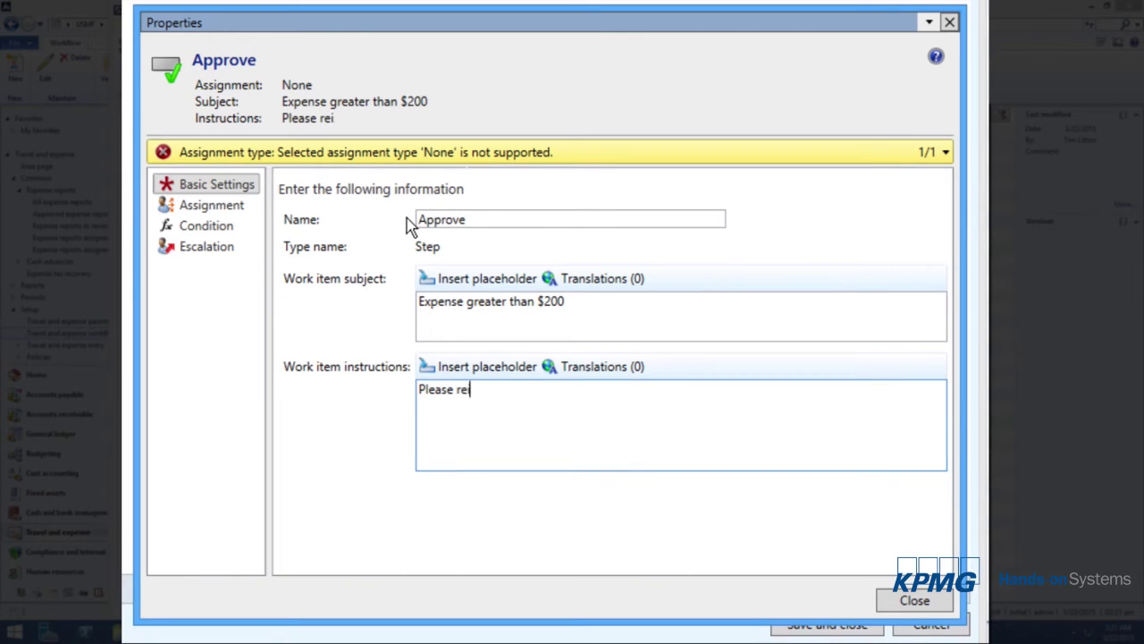
key("BackSpace")
key("BackSpace")
type("he expense report")
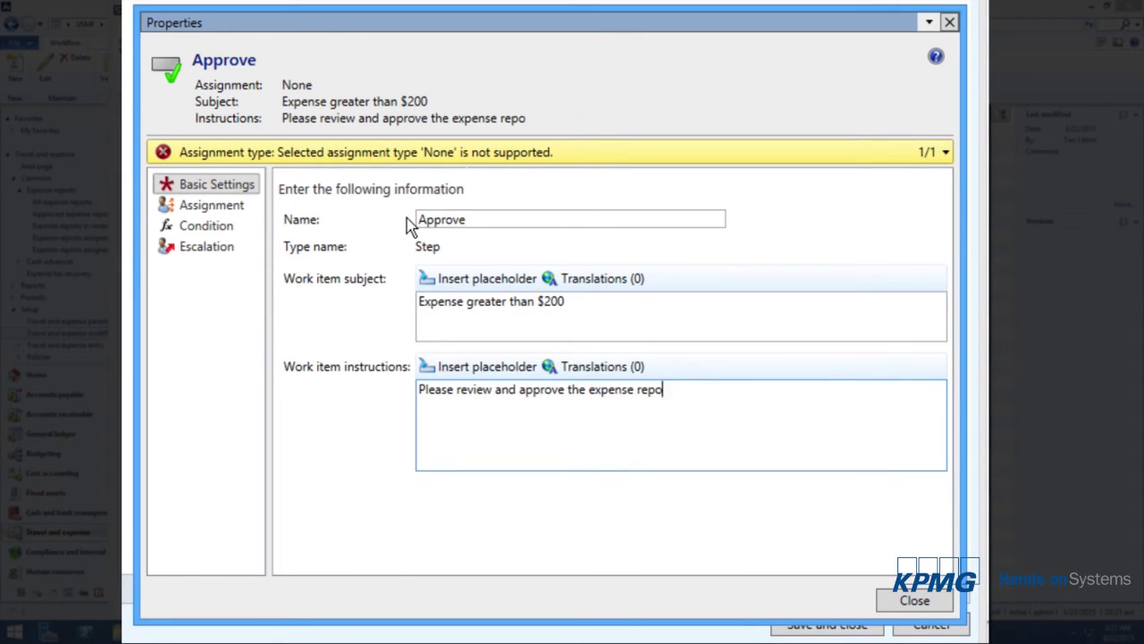
left_click(218, 213)
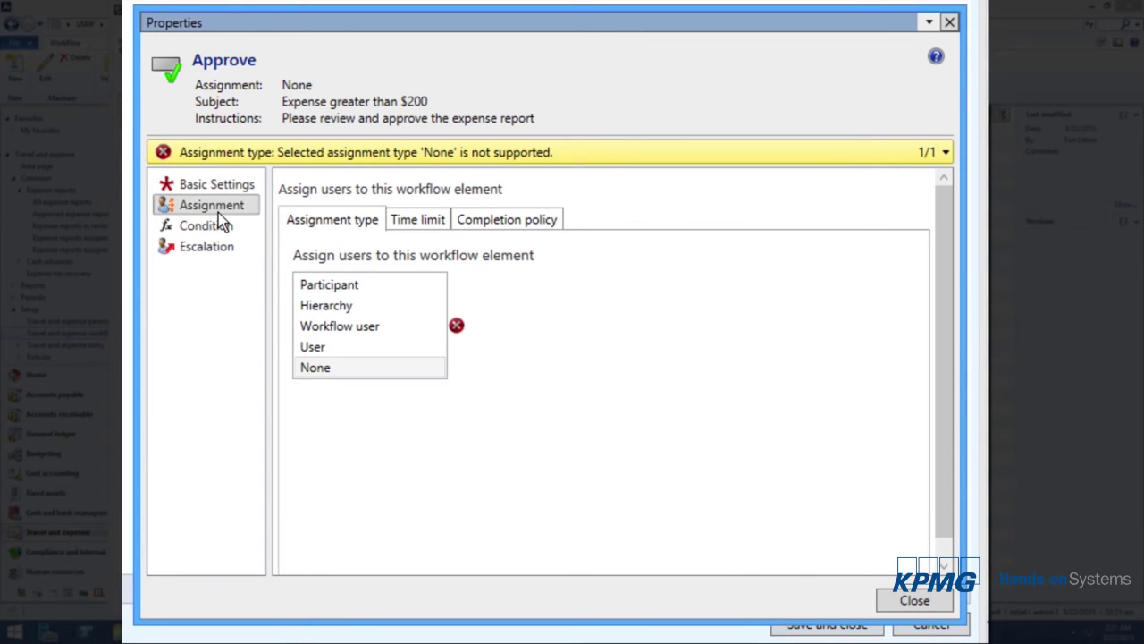
- Assign the Approve step to one specific user found by searching the user list
left_click(362, 291)
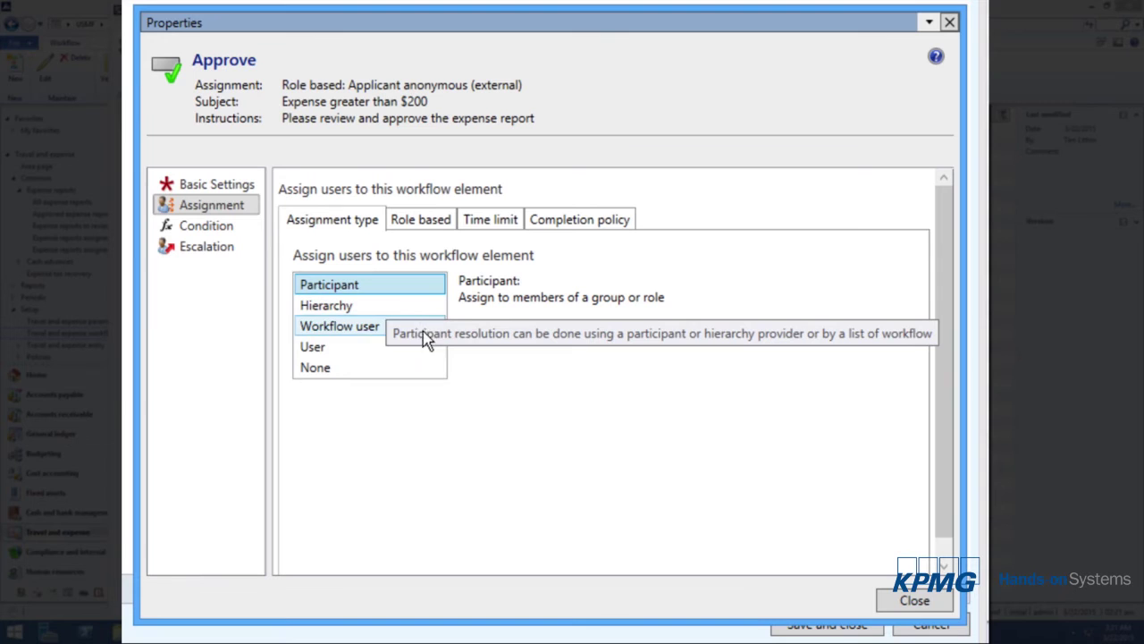
left_click(399, 347)
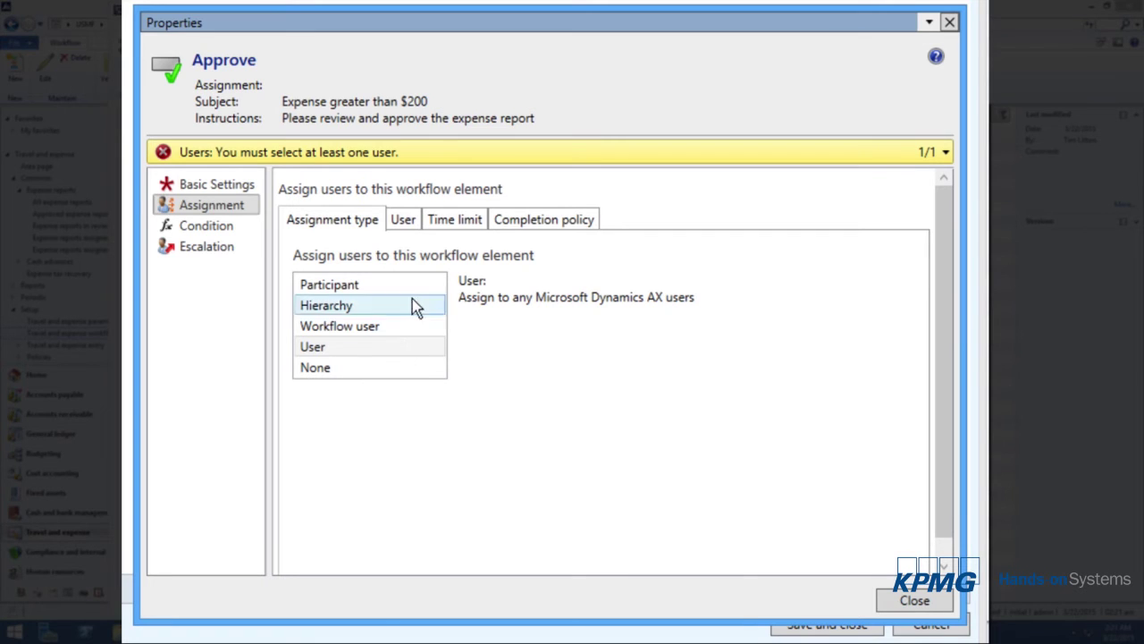
left_click(405, 222)
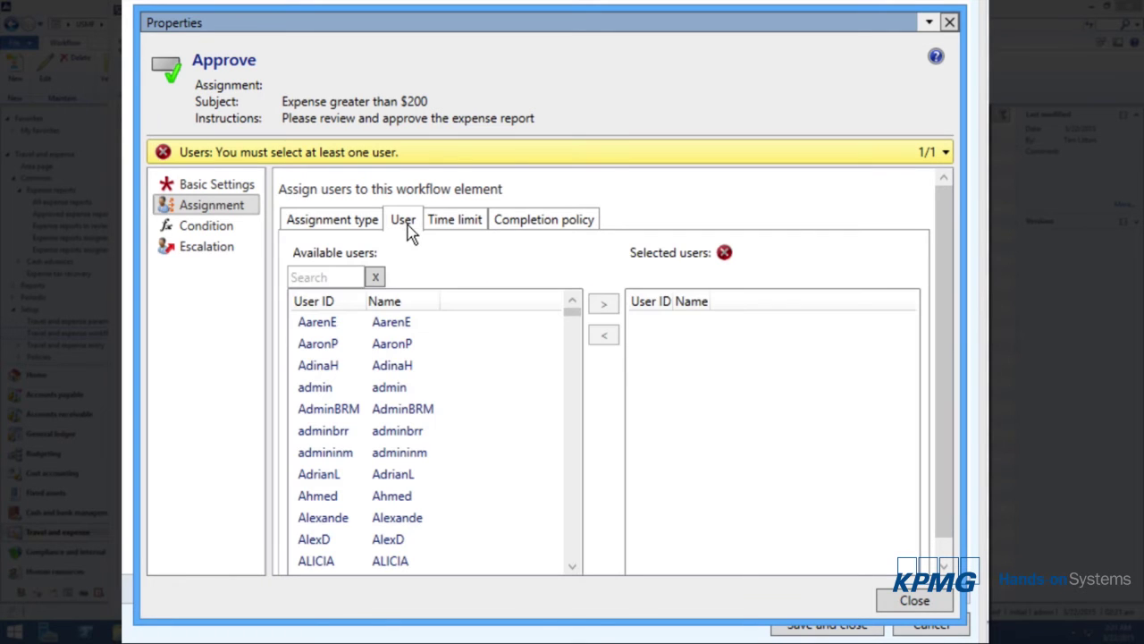
left_click(329, 277)
type("kevin")
left_click(353, 322)
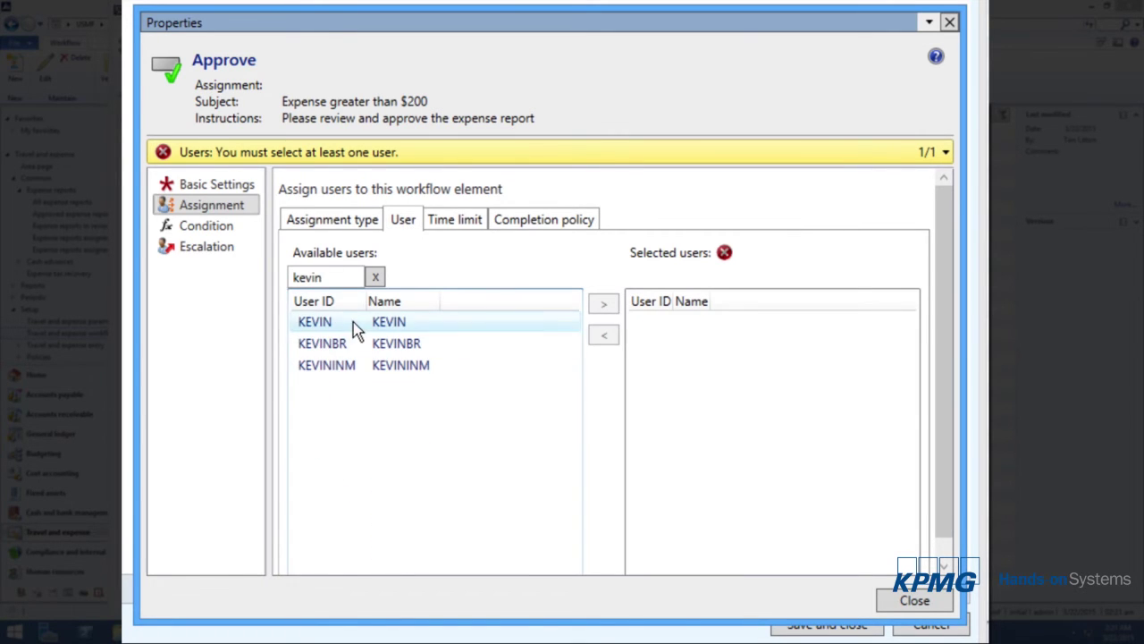
left_click(603, 304)
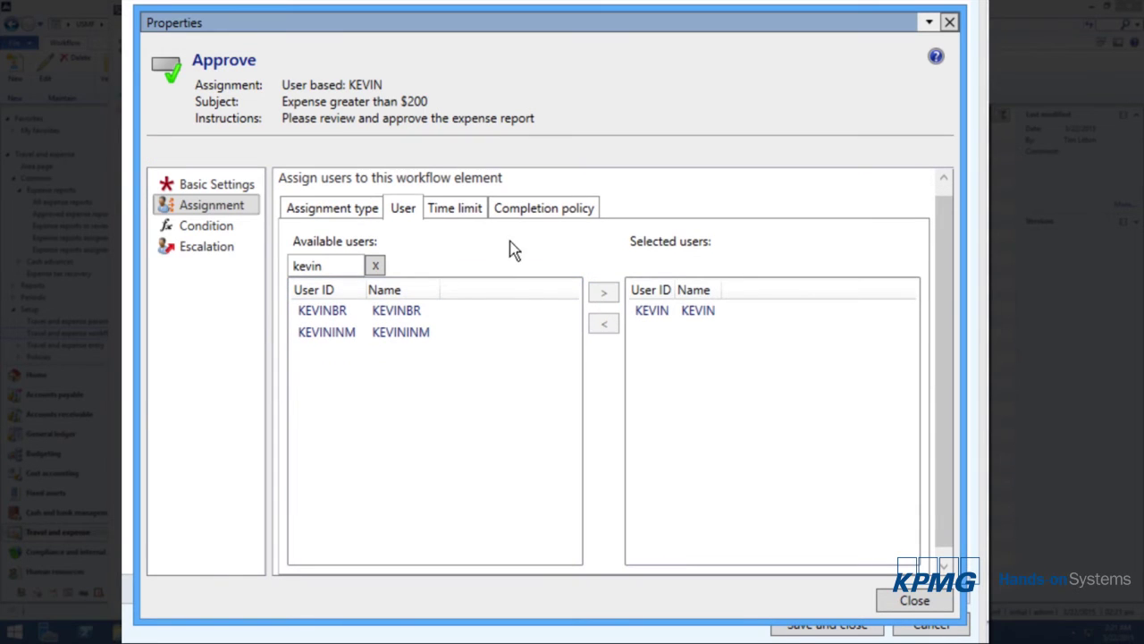
- Give the Approve step a 4-day time limit and a single-approver completion policy
left_click(483, 211)
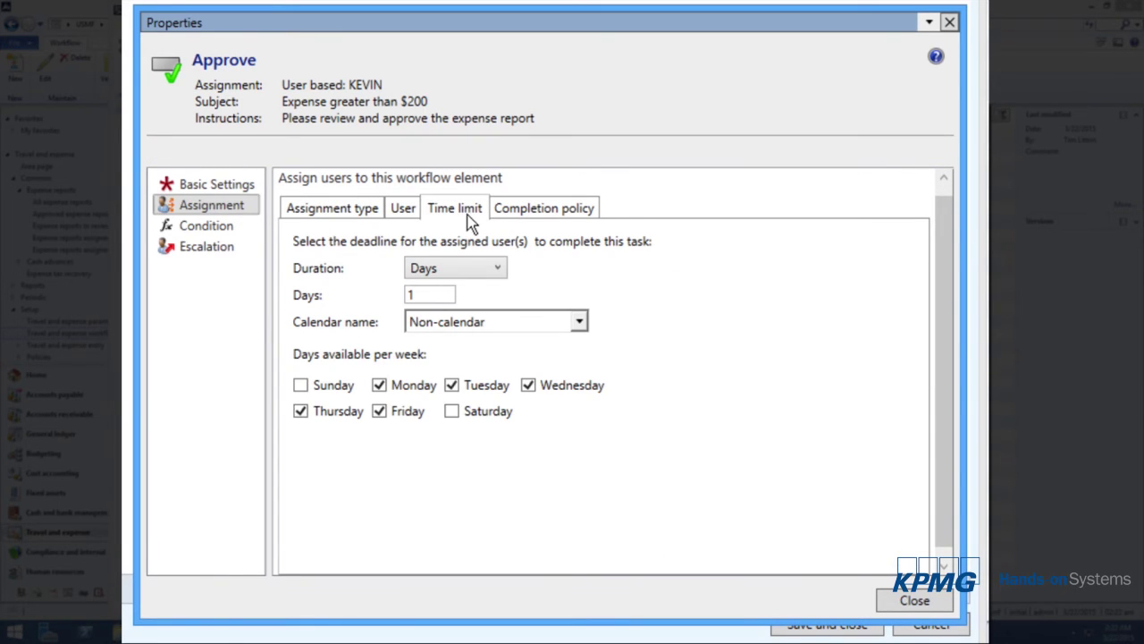
double_click(433, 295)
type("4")
left_click(547, 213)
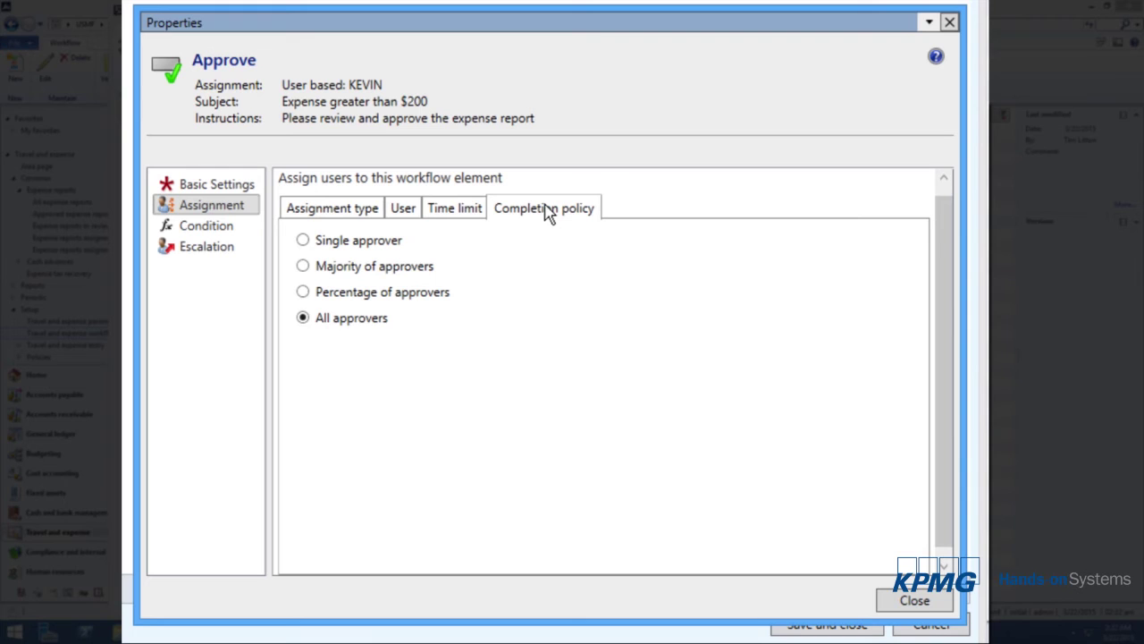
left_click(360, 242)
- Review the step's Condition and Escalation settings, then close its properties
left_click(225, 231)
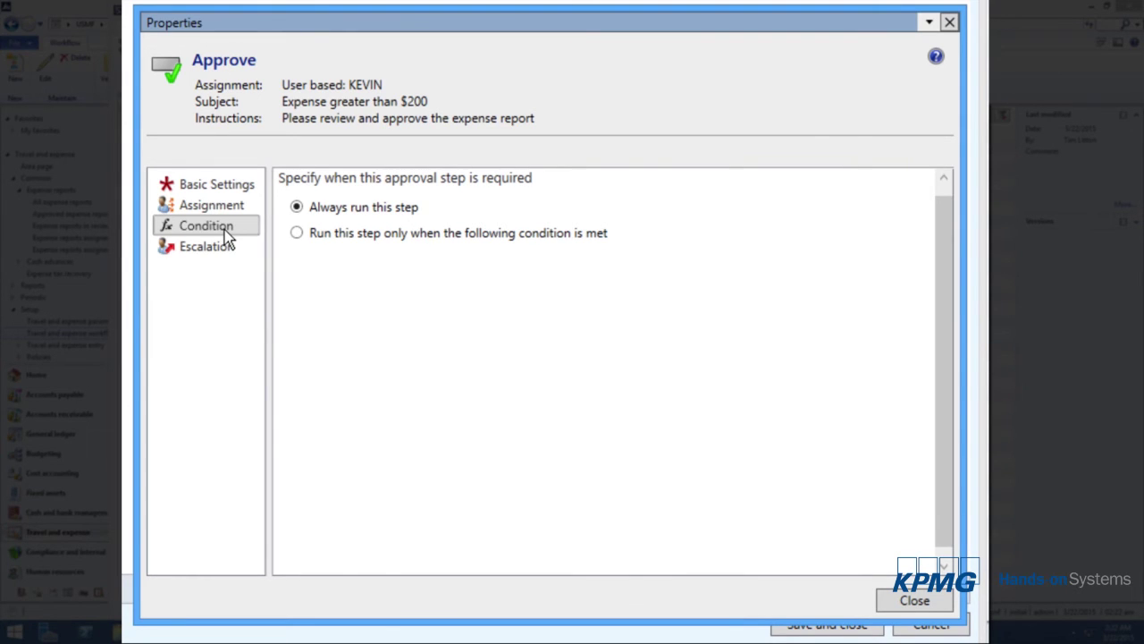
left_click(193, 255)
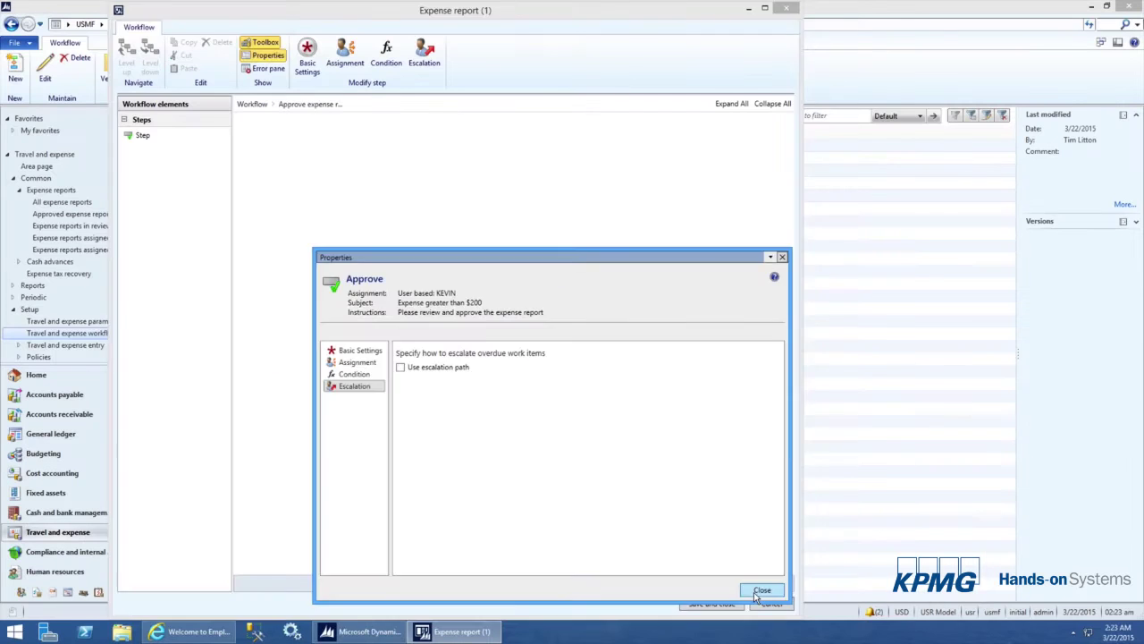
left_click(914, 601)
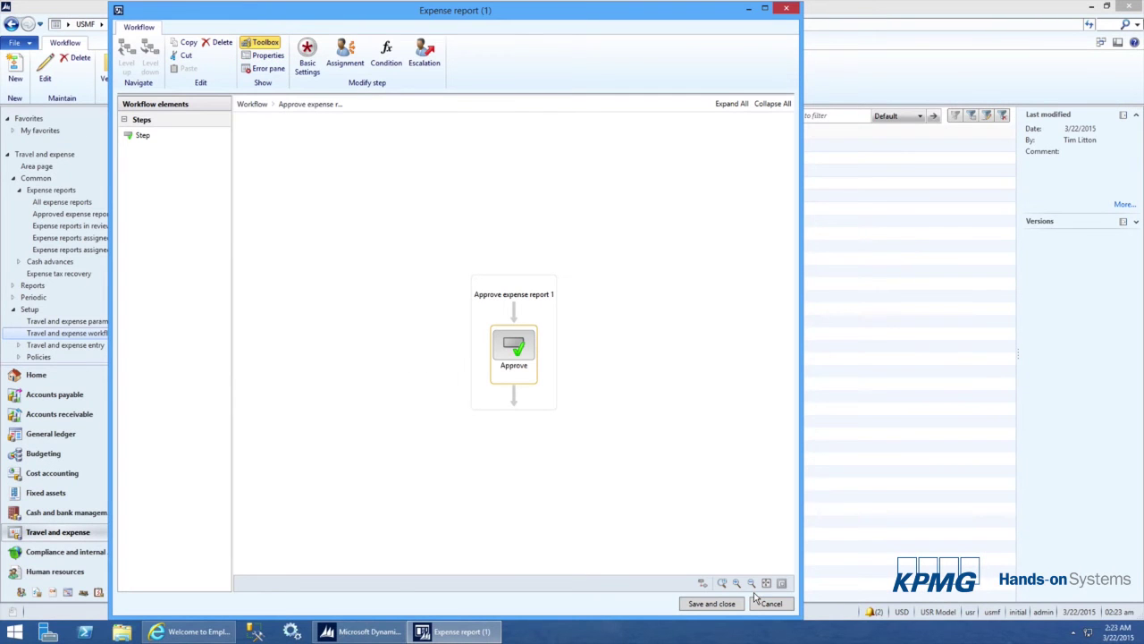
- Save the workflow with the version note 'First version'
left_click(251, 106)
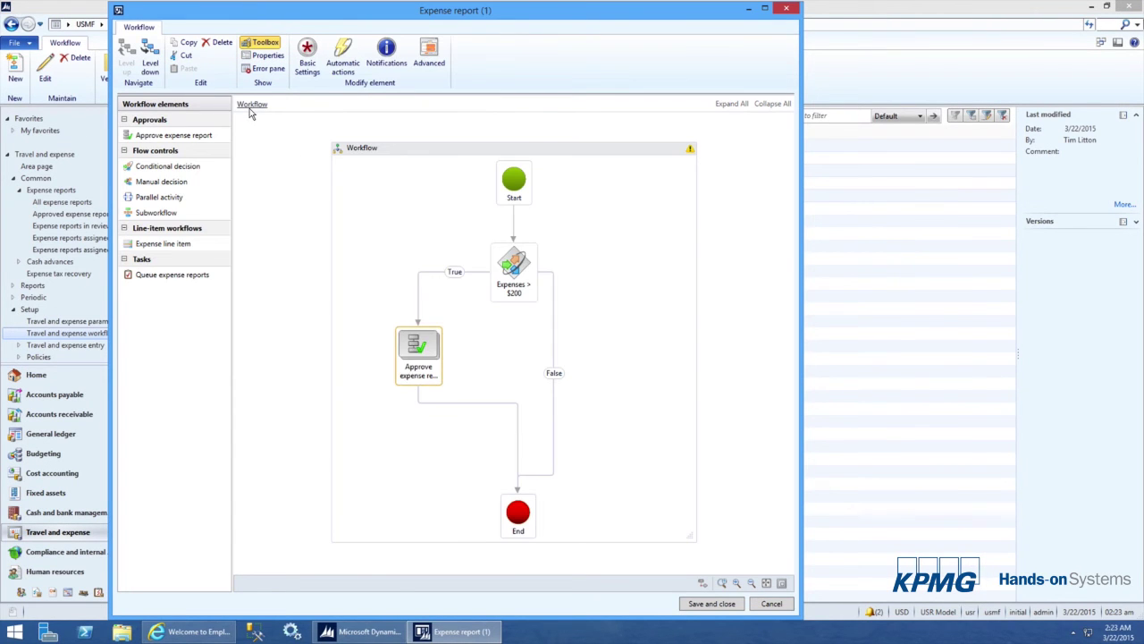
left_click(695, 602)
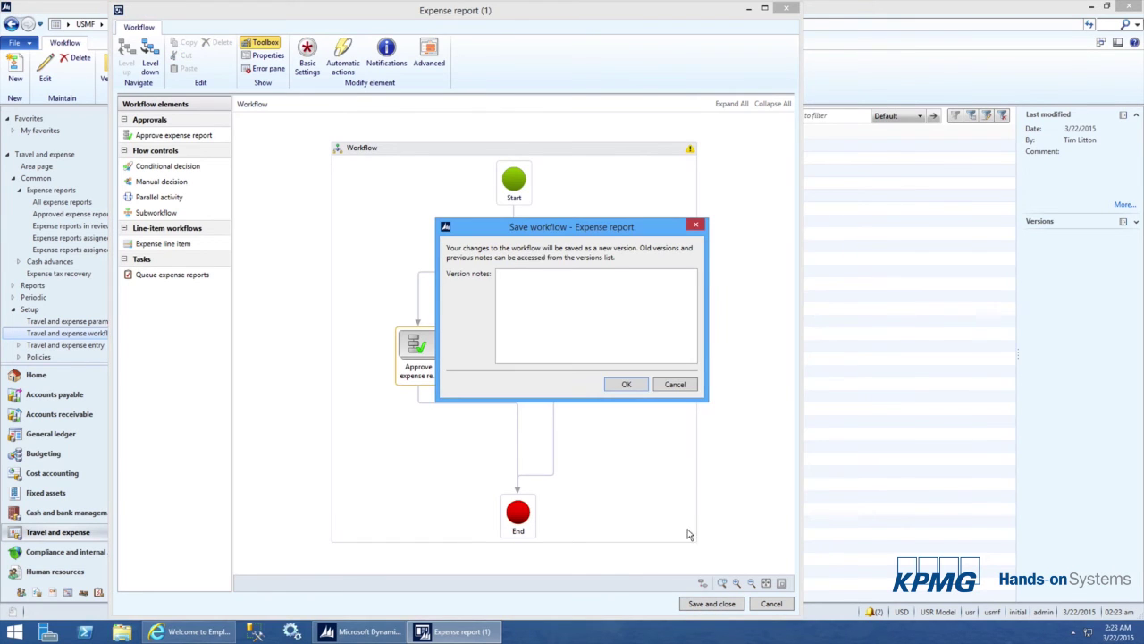
left_click(613, 327)
type("First version")
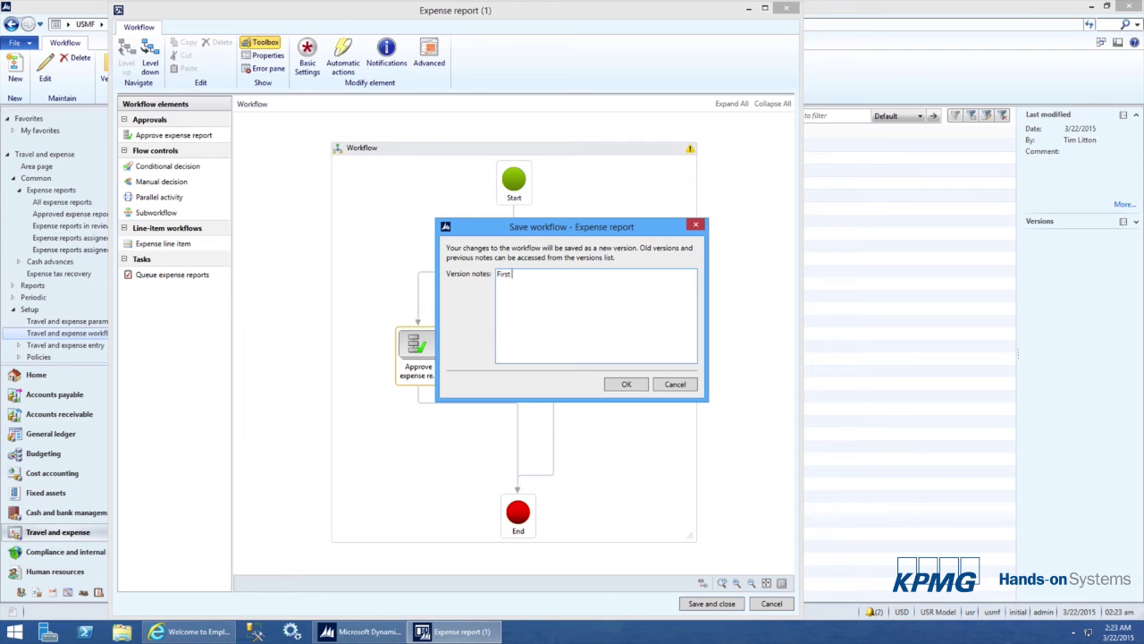
left_click(626, 383)
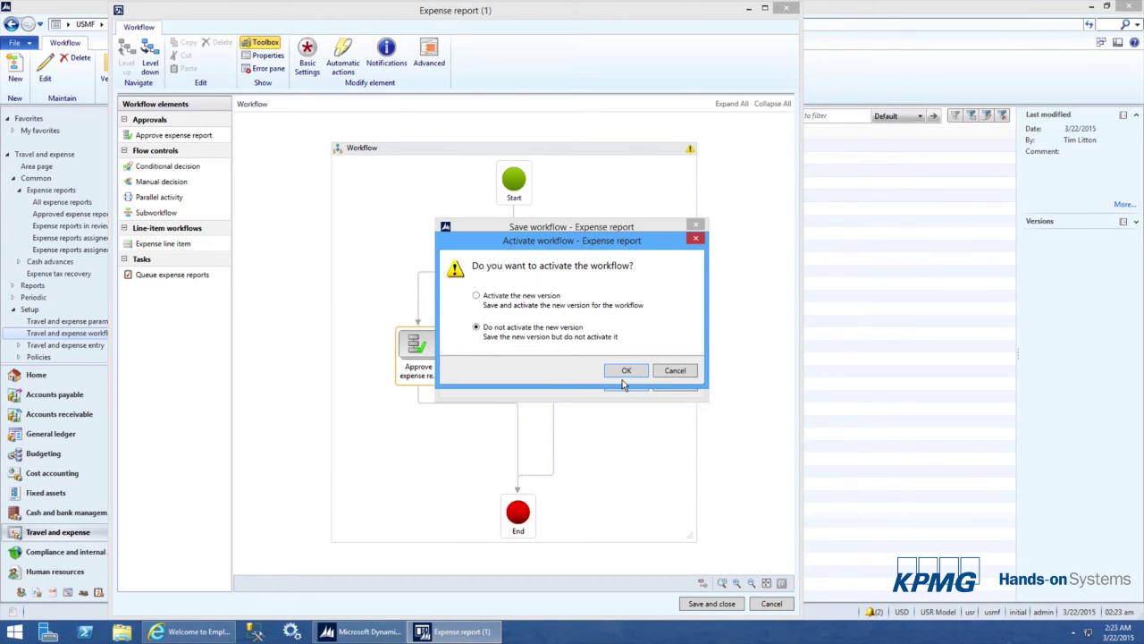
- Activate the new version and select workflow 000185 in the list
left_click(538, 304)
left_click(627, 371)
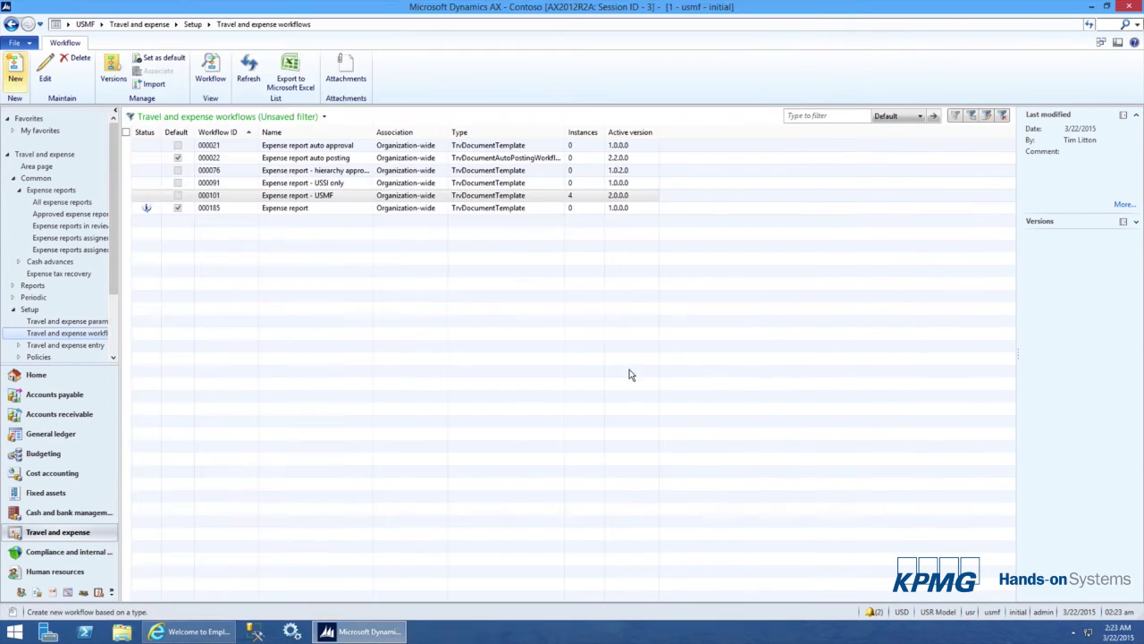
left_click(319, 208)
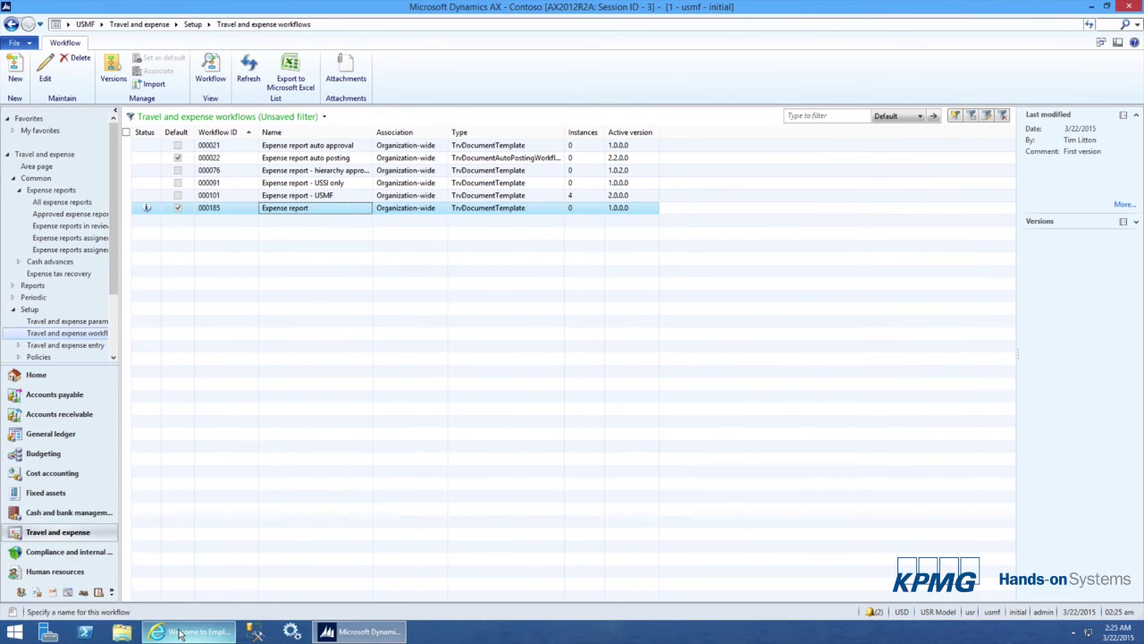
- In Employee services, start a new expense report with purpose Customer visit
left_click(178, 633)
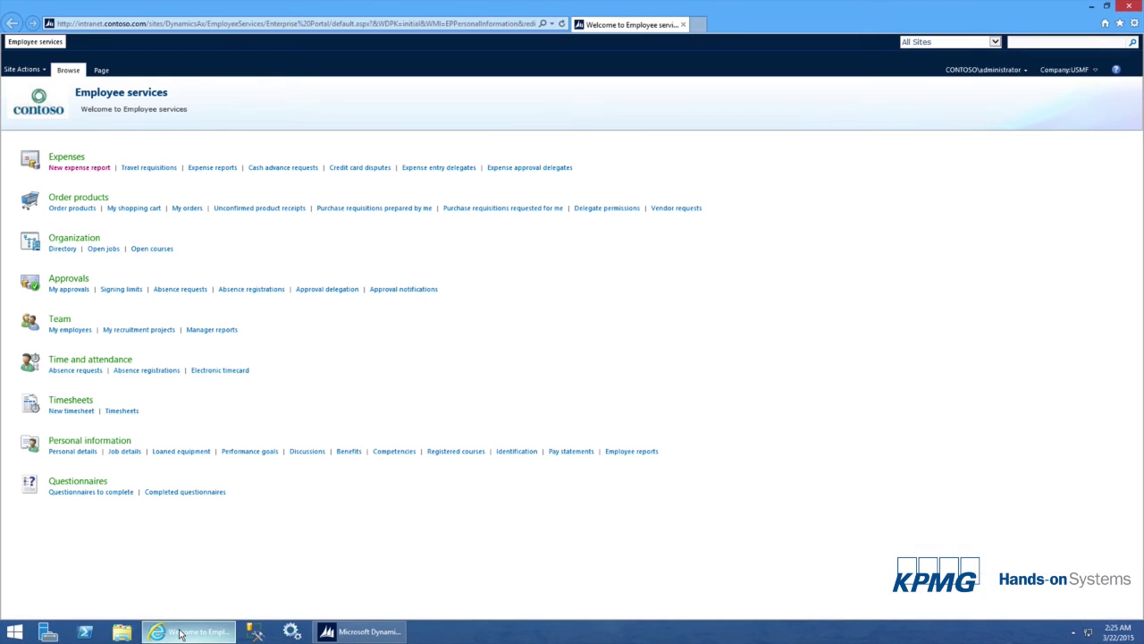
left_click(75, 167)
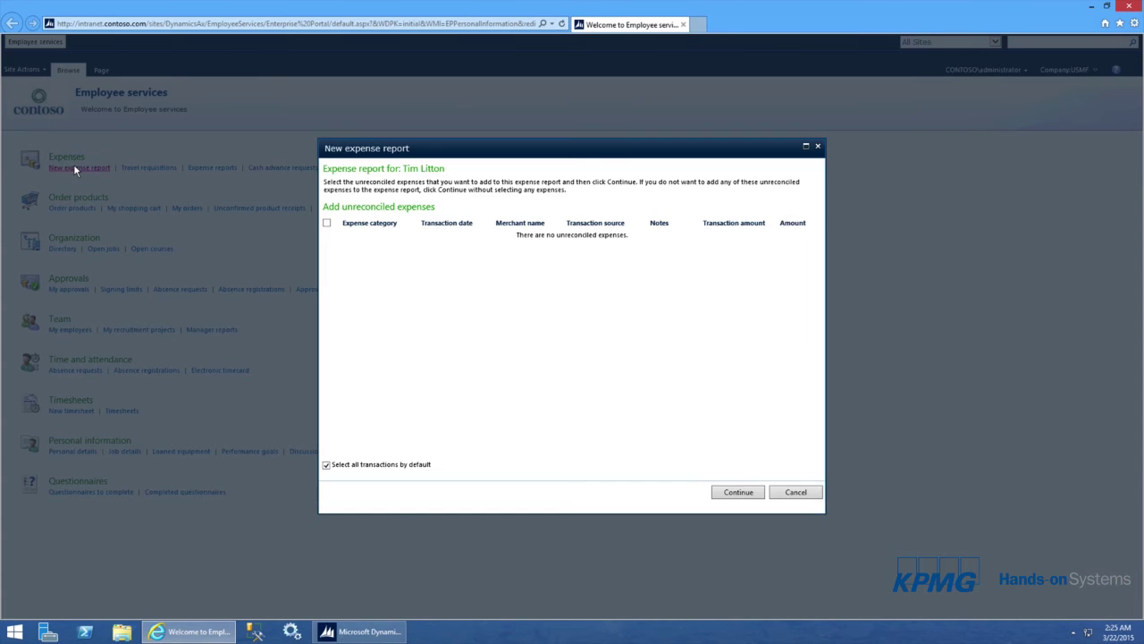
left_click(751, 490)
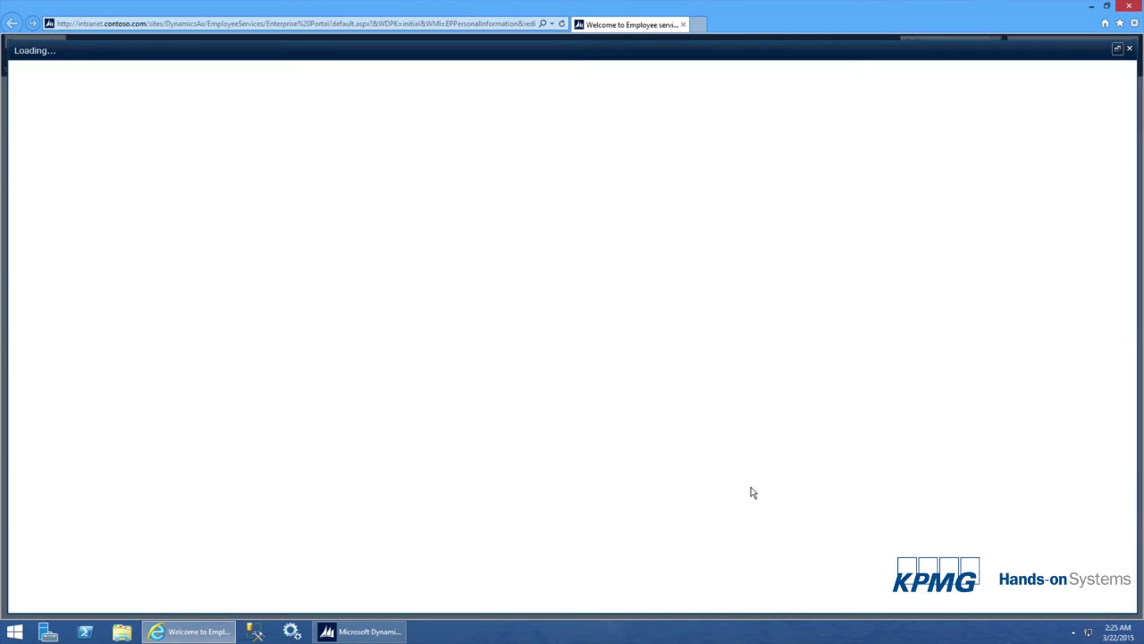
left_click(553, 181)
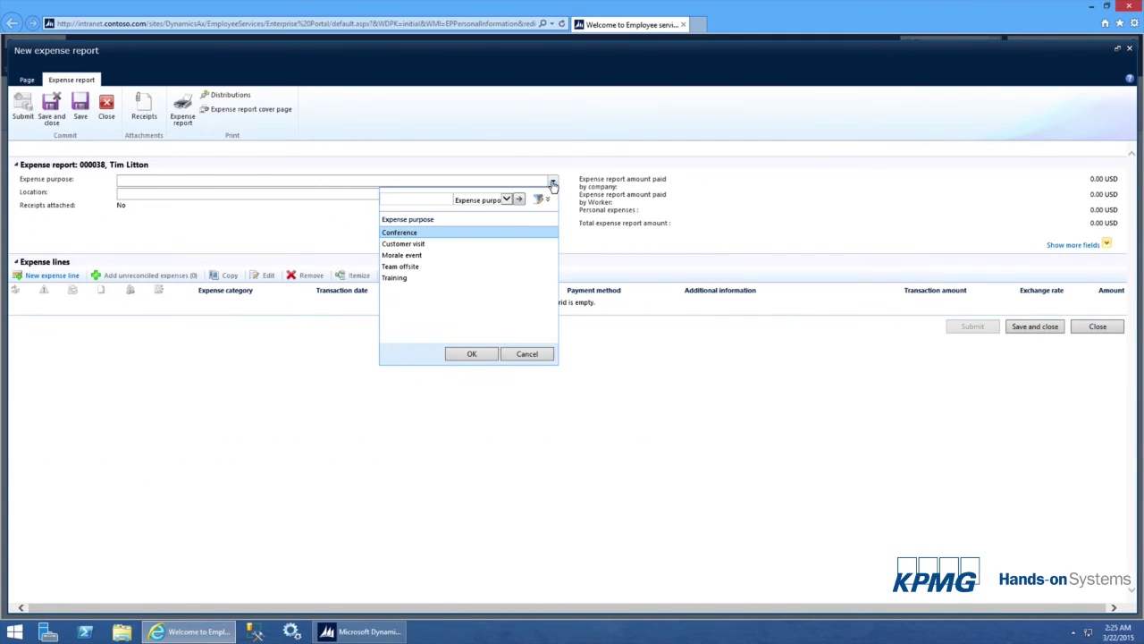
left_click(418, 244)
left_click(487, 354)
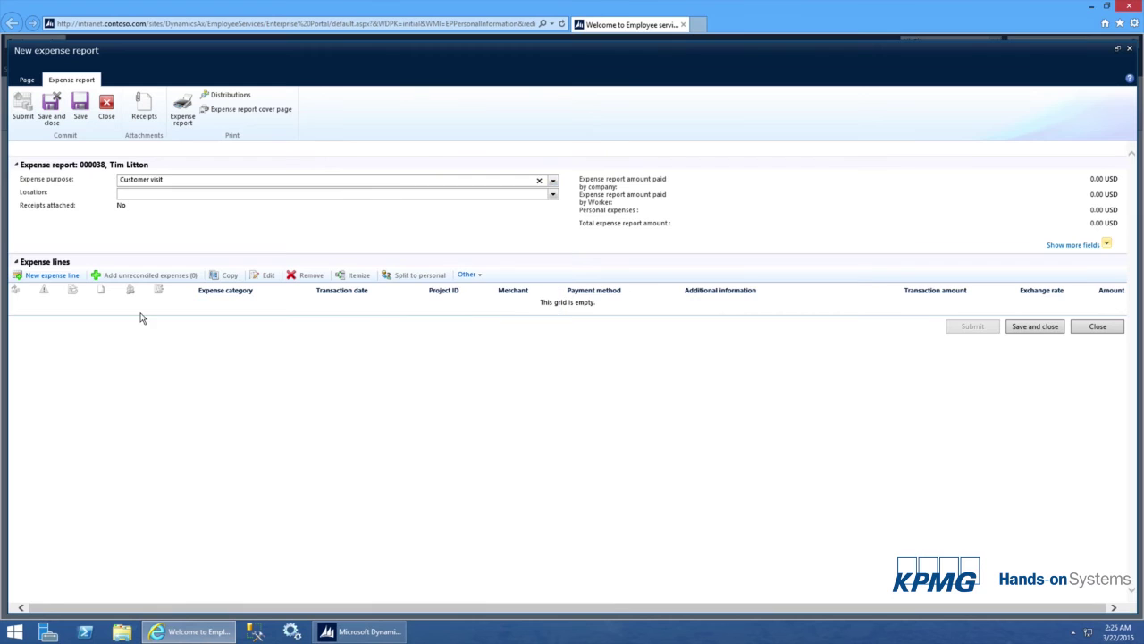
- Add a Flights expense line dated 3/21/2015 for 255.00, then save and close
left_click(49, 275)
left_click(660, 296)
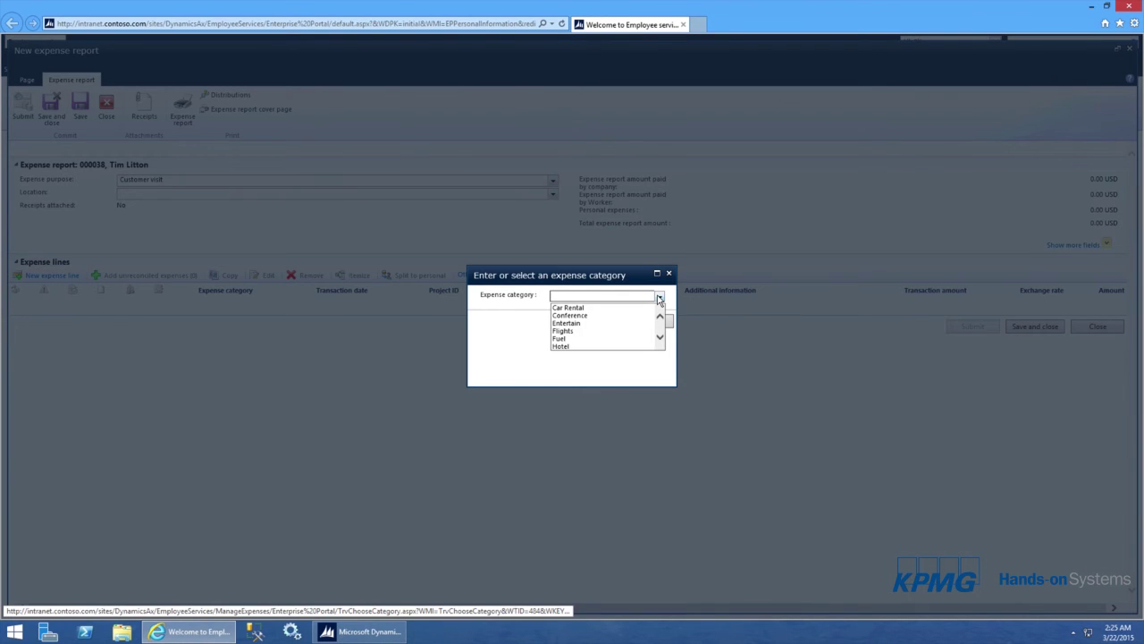
left_click(567, 337)
left_click(582, 323)
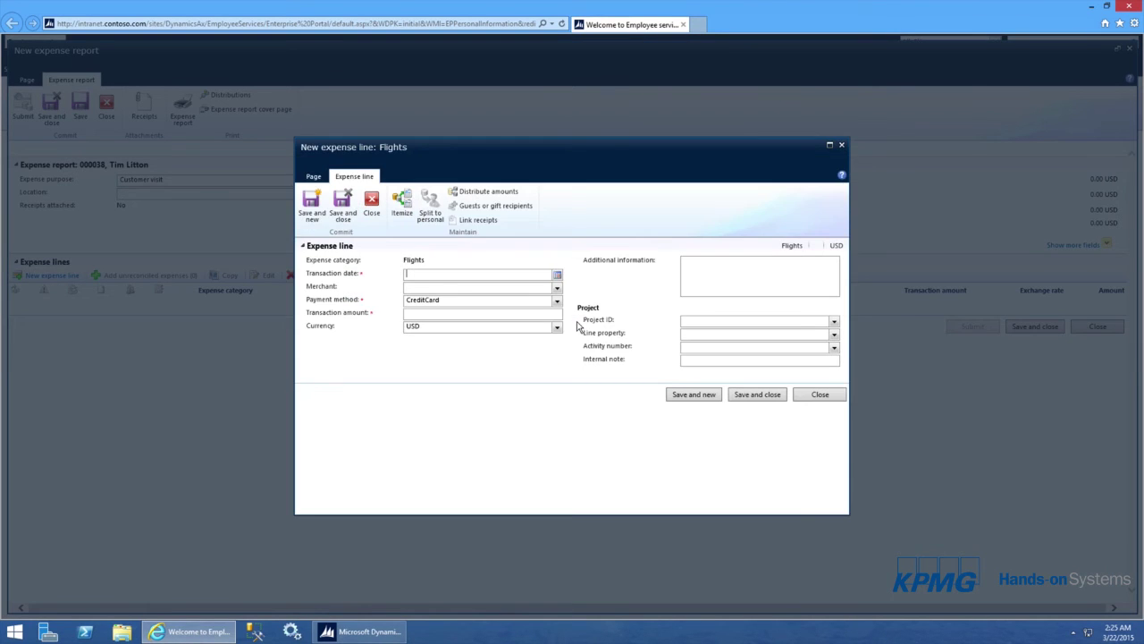
left_click(558, 275)
left_click(554, 353)
type("255")
left_click(742, 399)
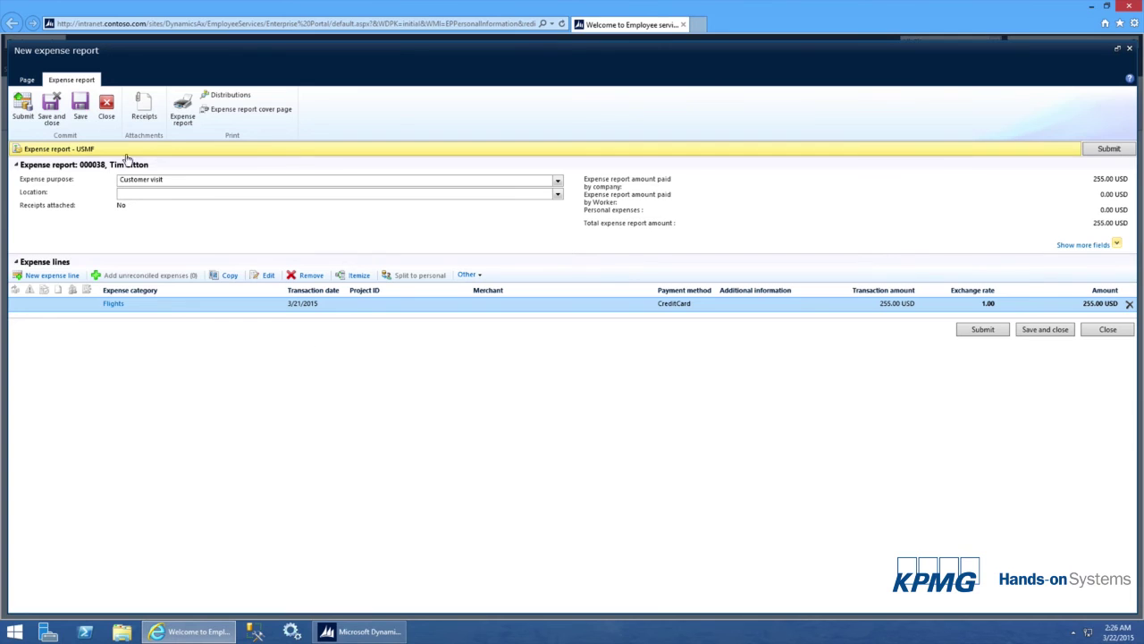
- Submit the Customer visit expense report with the comment 'Expense for customer visit'
left_click(19, 110)
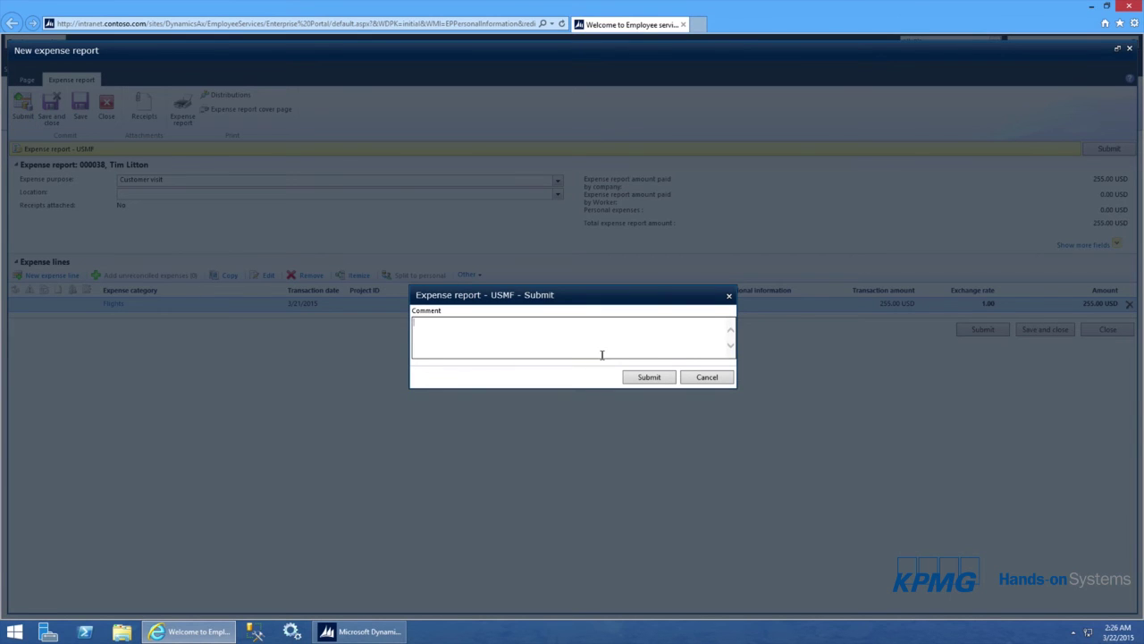
type("Expense for customer visit")
left_click(649, 377)
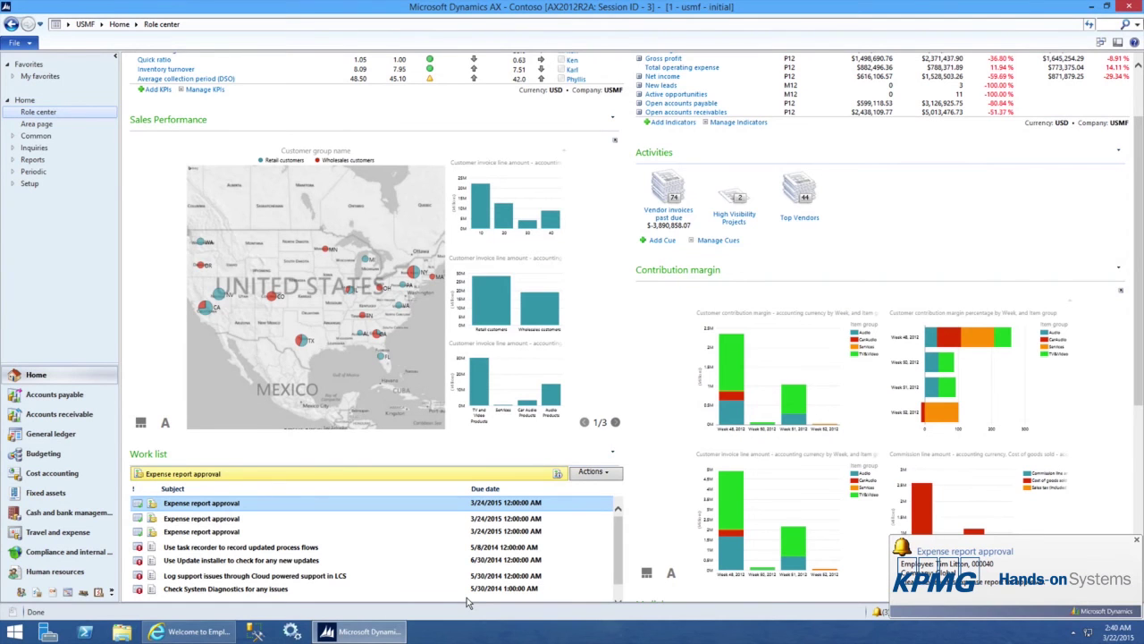
left_click(999, 569)
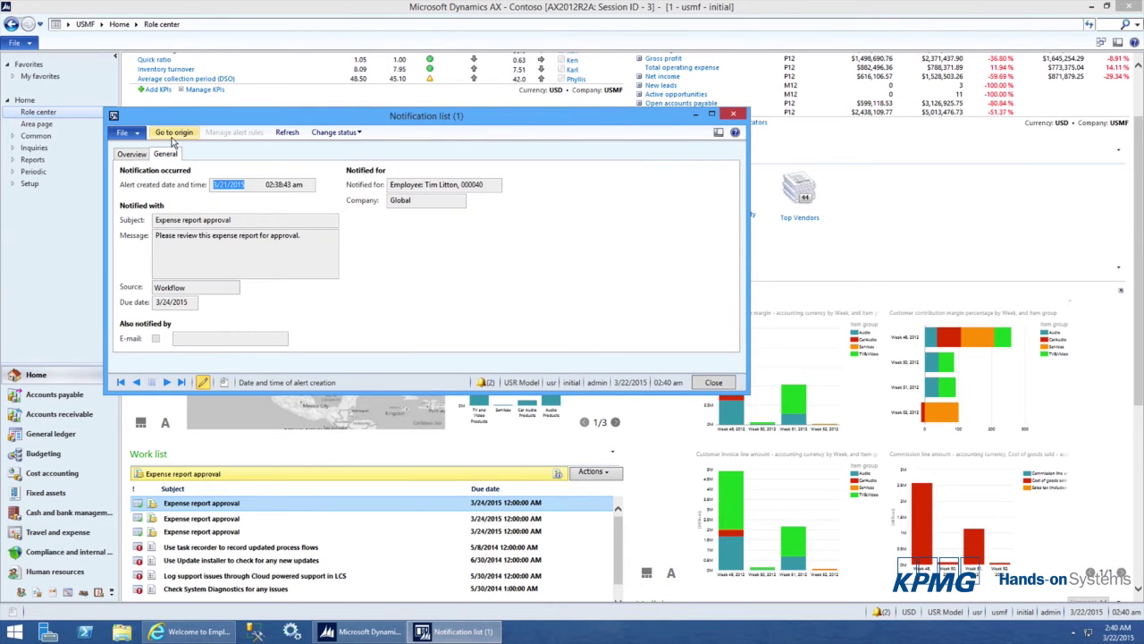
left_click(173, 134)
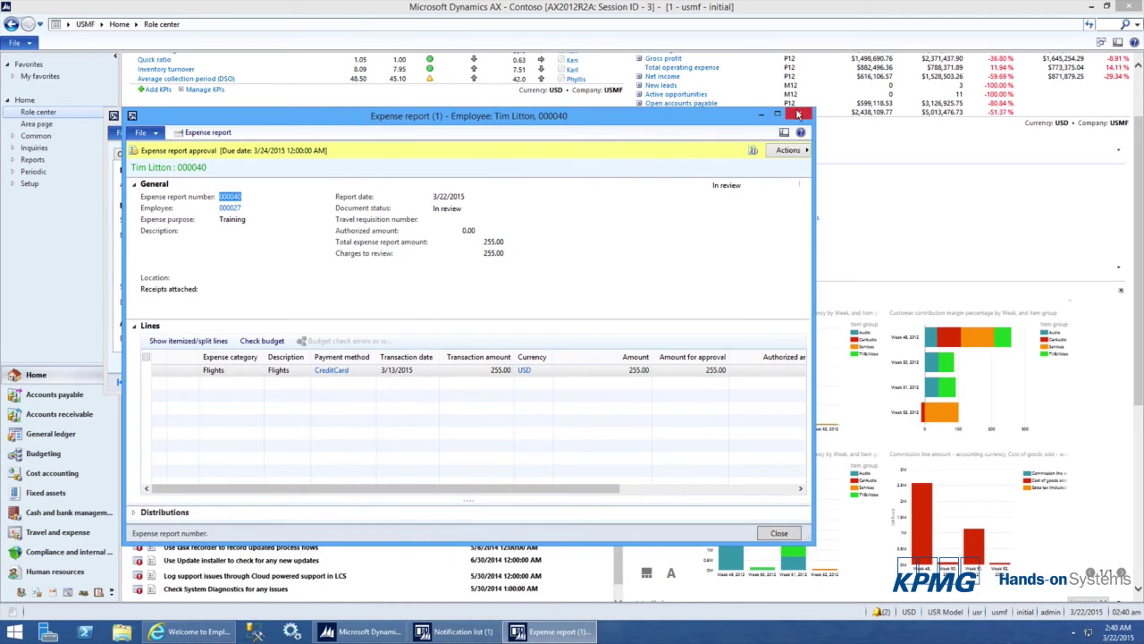
left_click(809, 115)
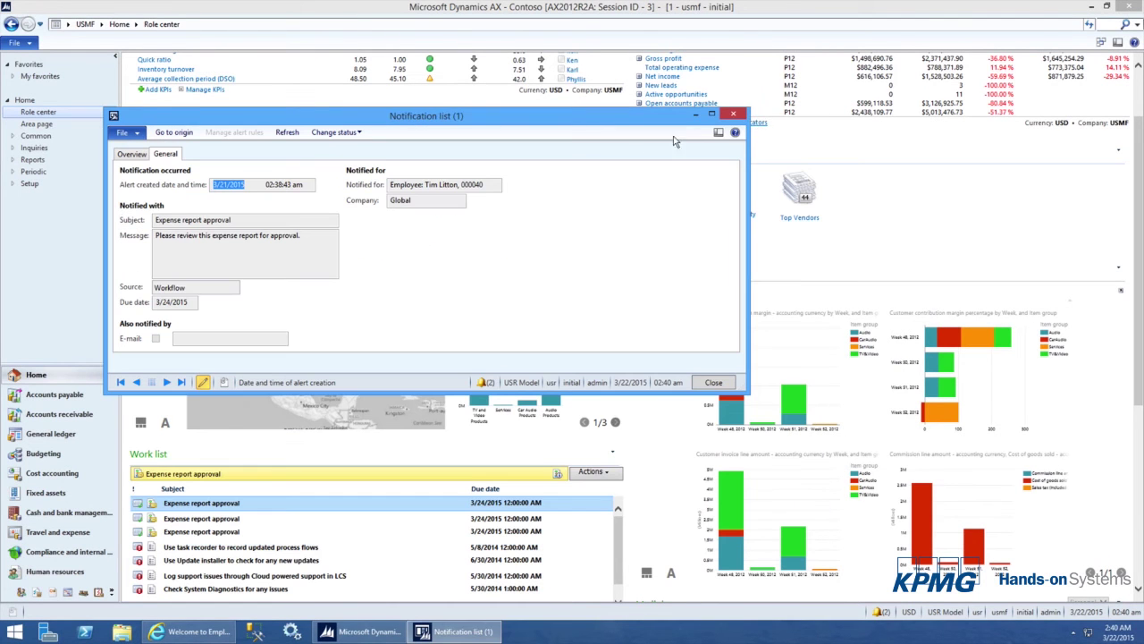
left_click(733, 114)
scroll(626, 268, "up", 2)
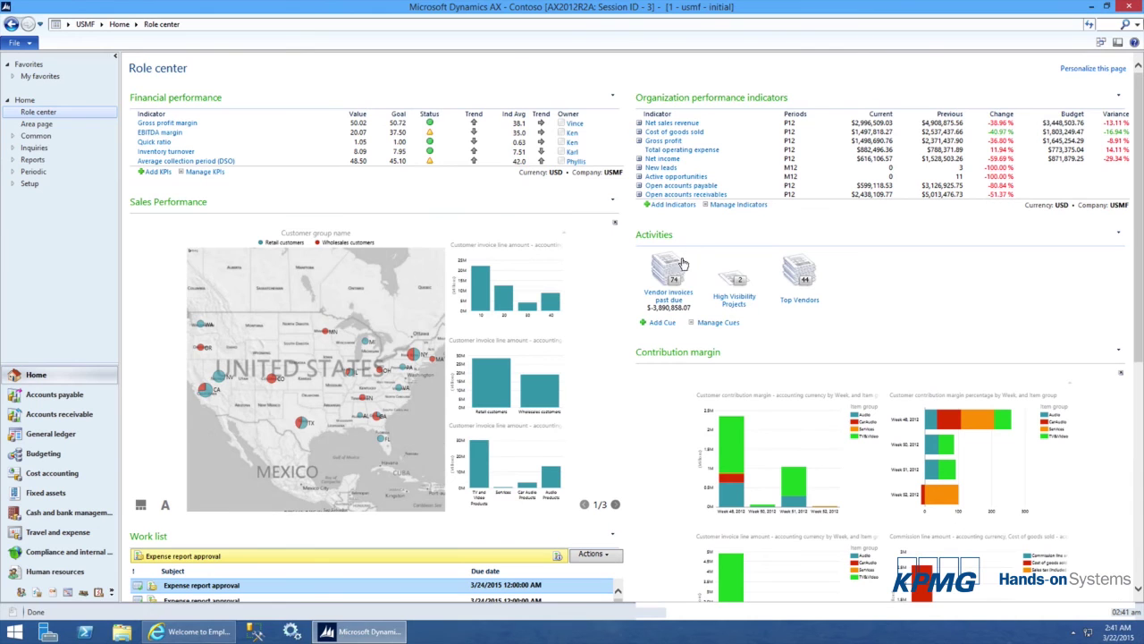
- Approve the Expense report approval work item with the comment 'Approved'
scroll(592, 452, "down", 1)
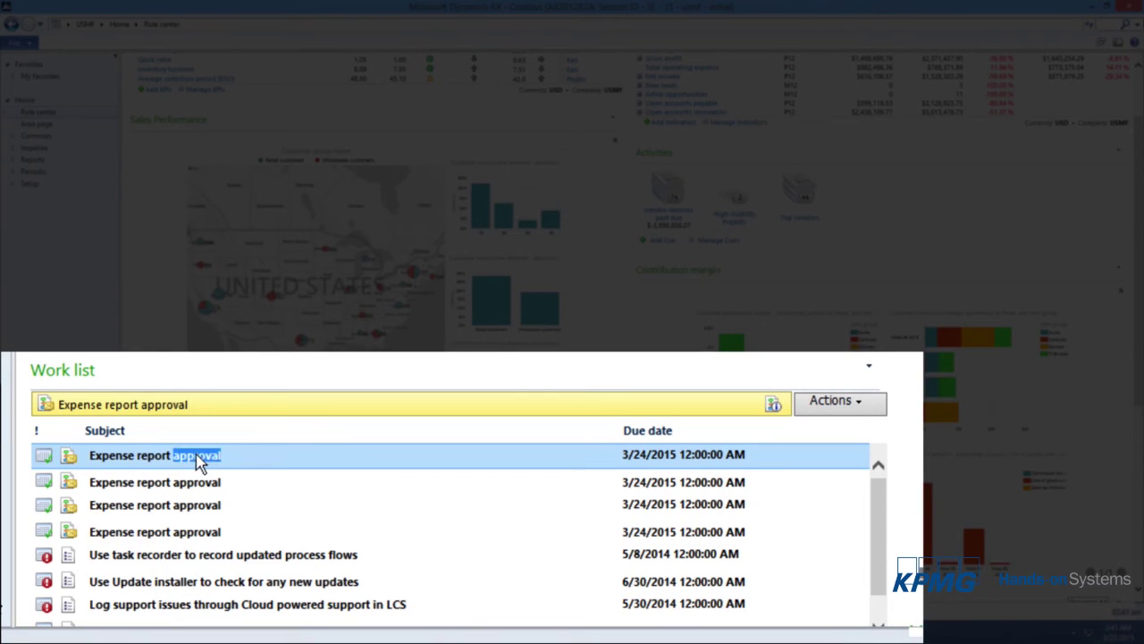
left_click(845, 404)
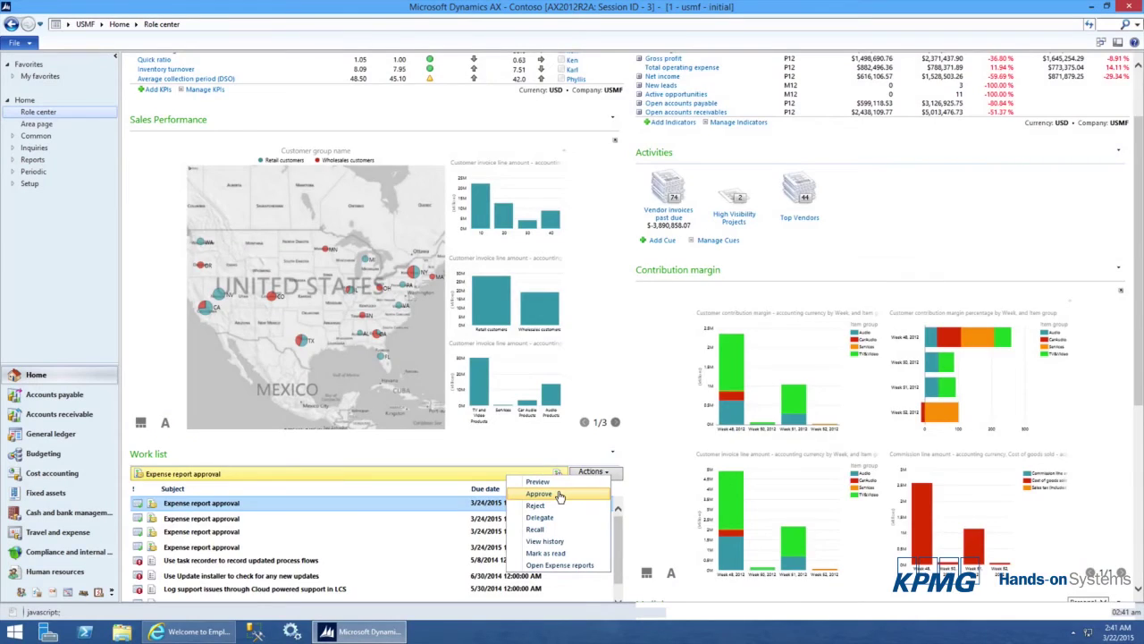
left_click(776, 444)
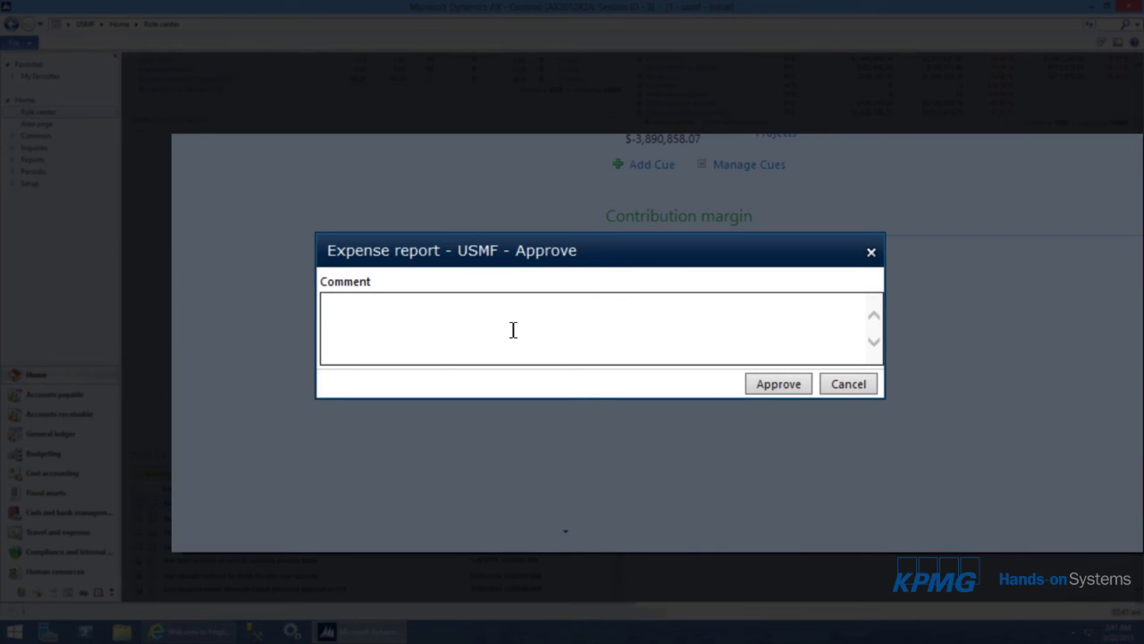
type("Approved")
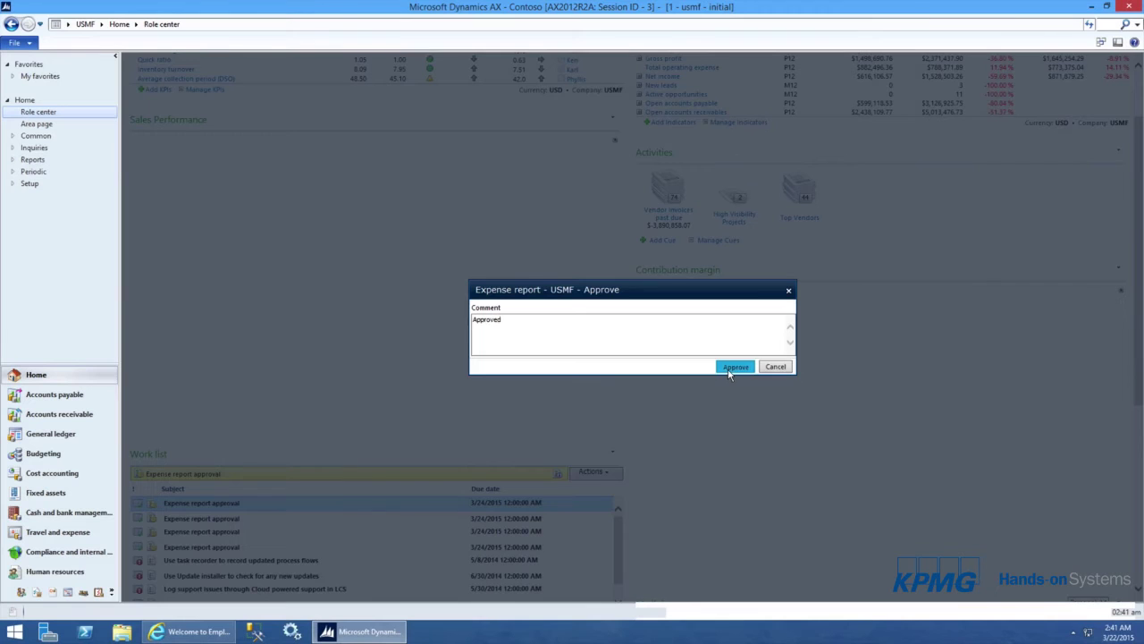
left_click(730, 373)
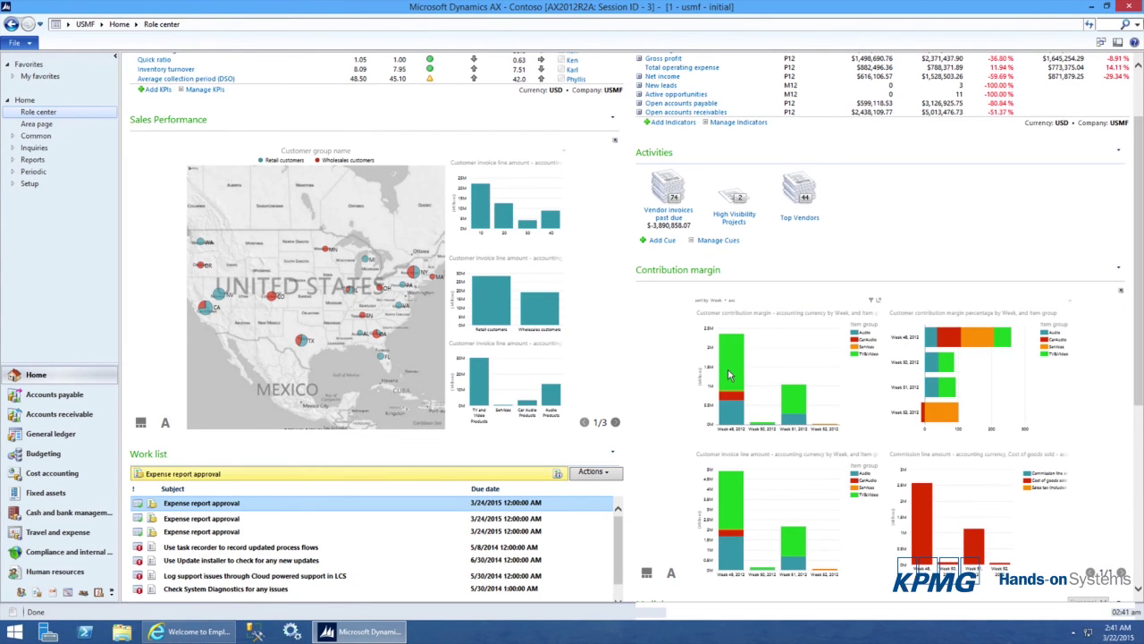